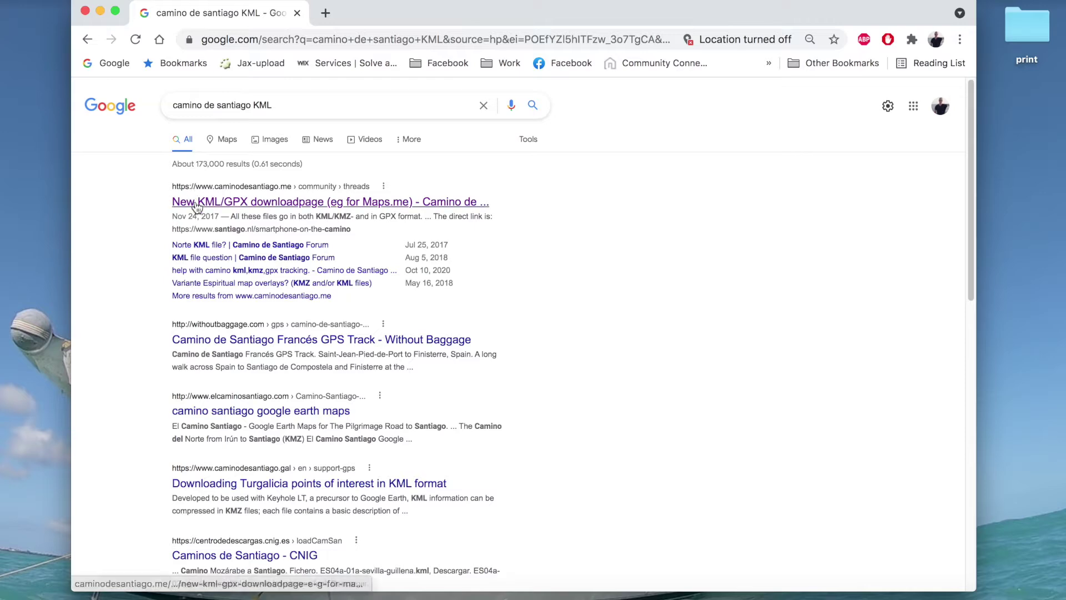
Open the "New KML/GPX downloadpage" forum thread from the search results and follow its link to the santiago.nl downloads page
left_click(197, 204)
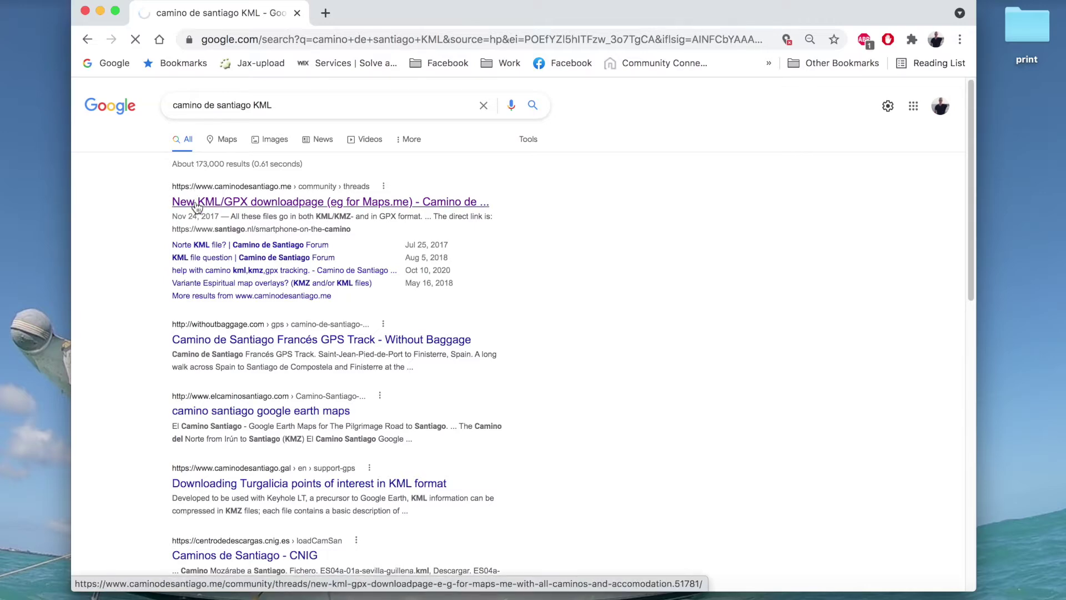
scroll(416, 289, "down", 2)
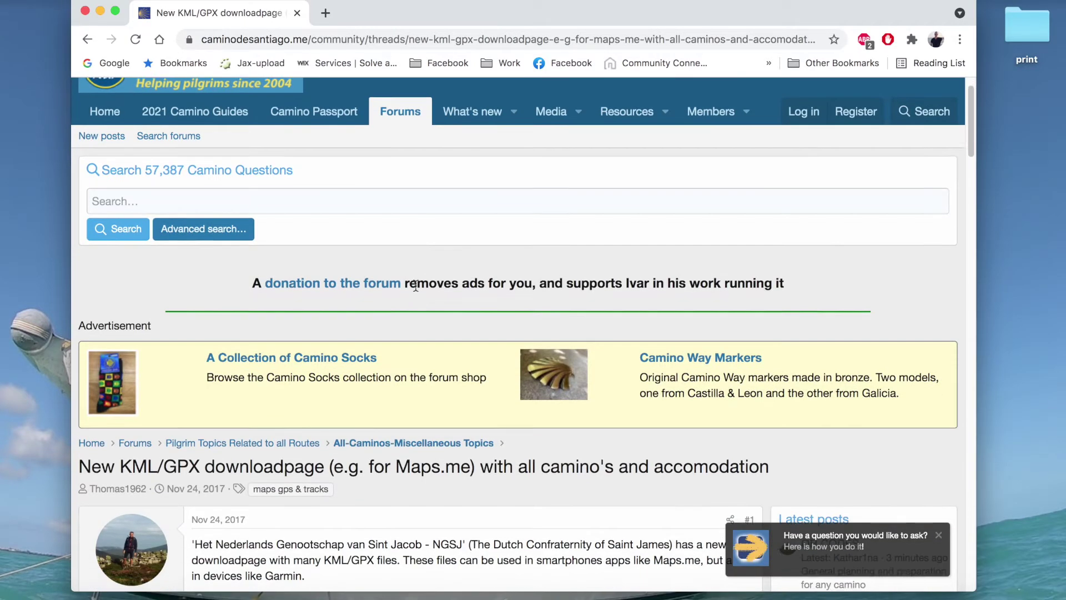
scroll(415, 285, "down", 4)
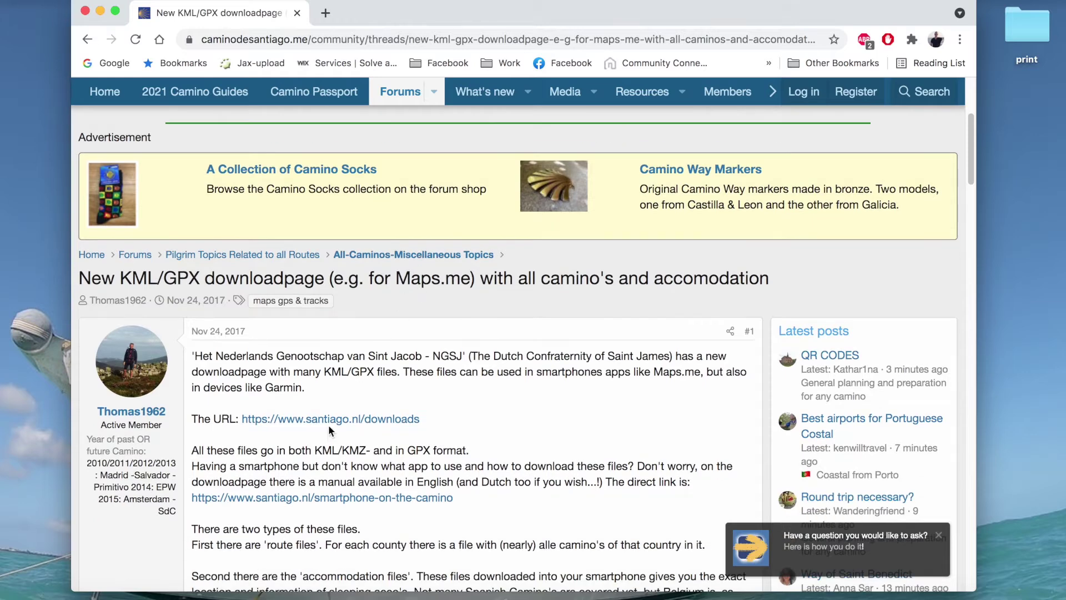
left_click(324, 418)
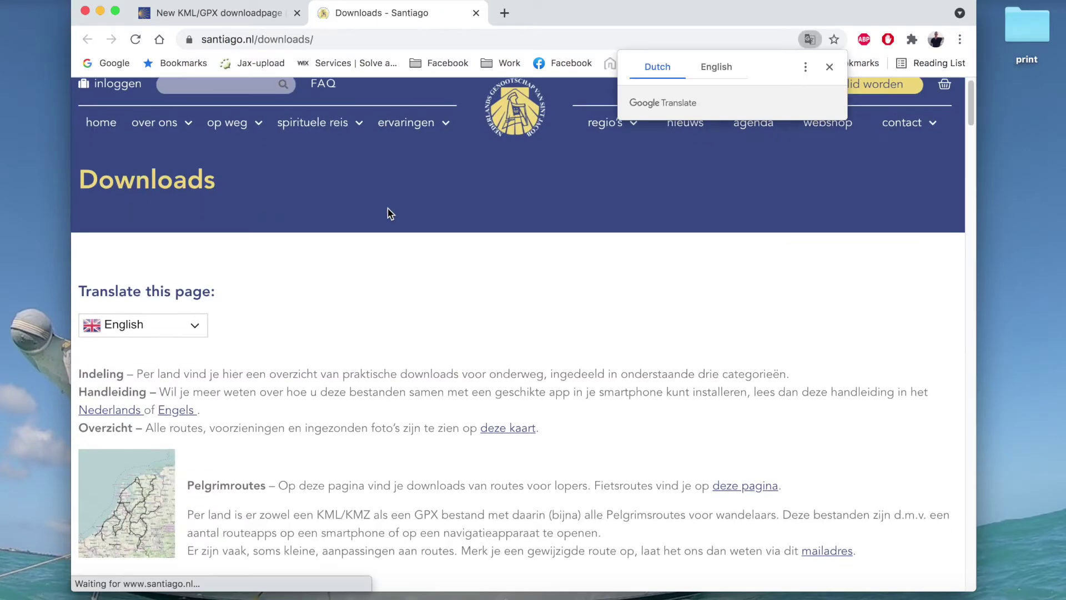
Find the Spain section of the downloads page and download the KML file of all pilgrim routes in Spain
scroll(389, 210, "down", 3)
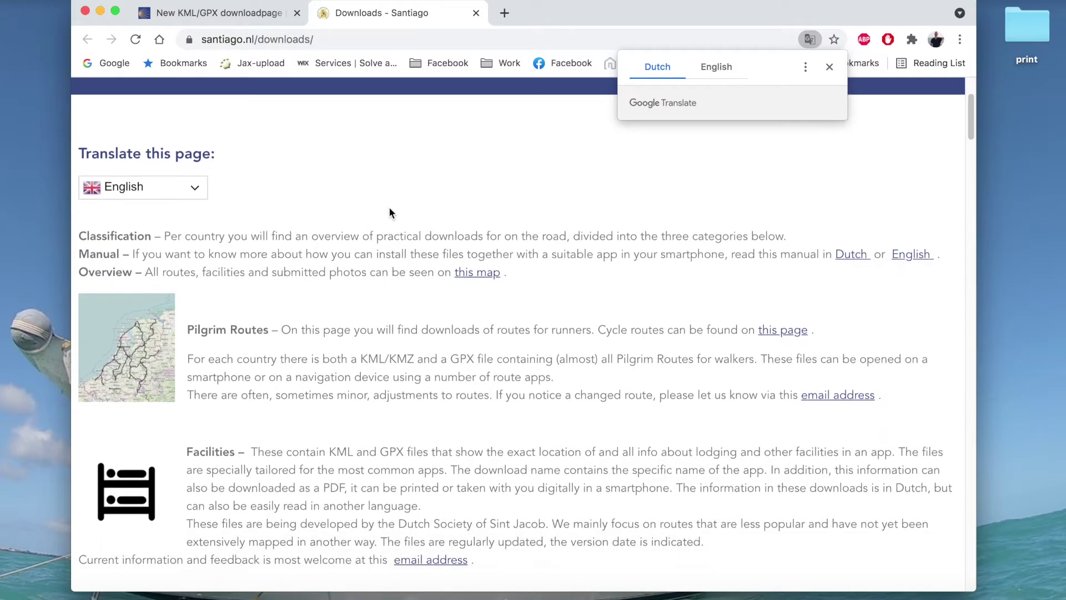
scroll(390, 213, "down", 10)
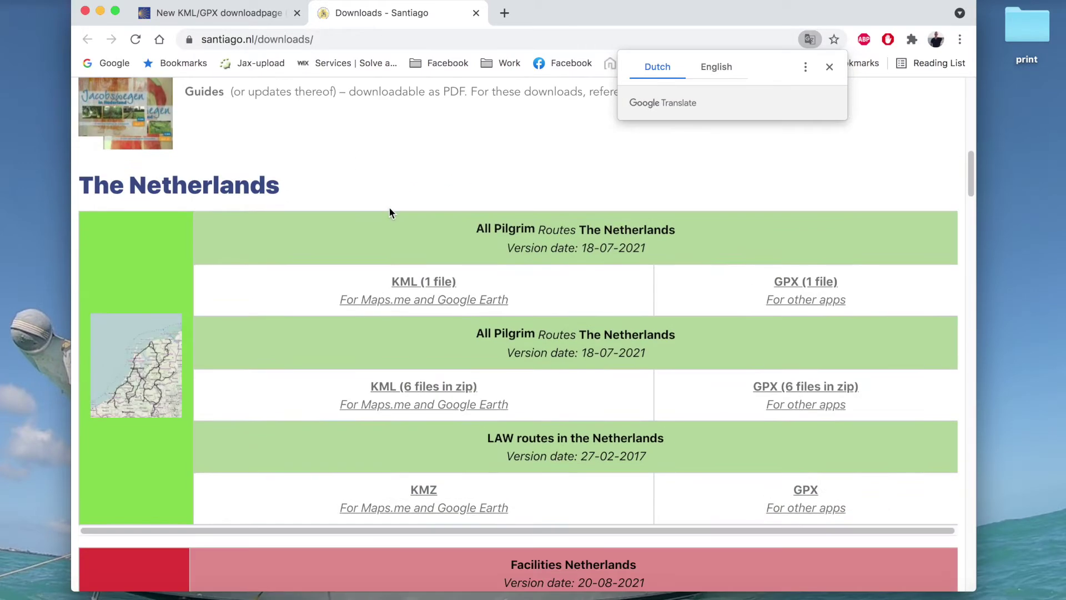
scroll(389, 213, "down", 15)
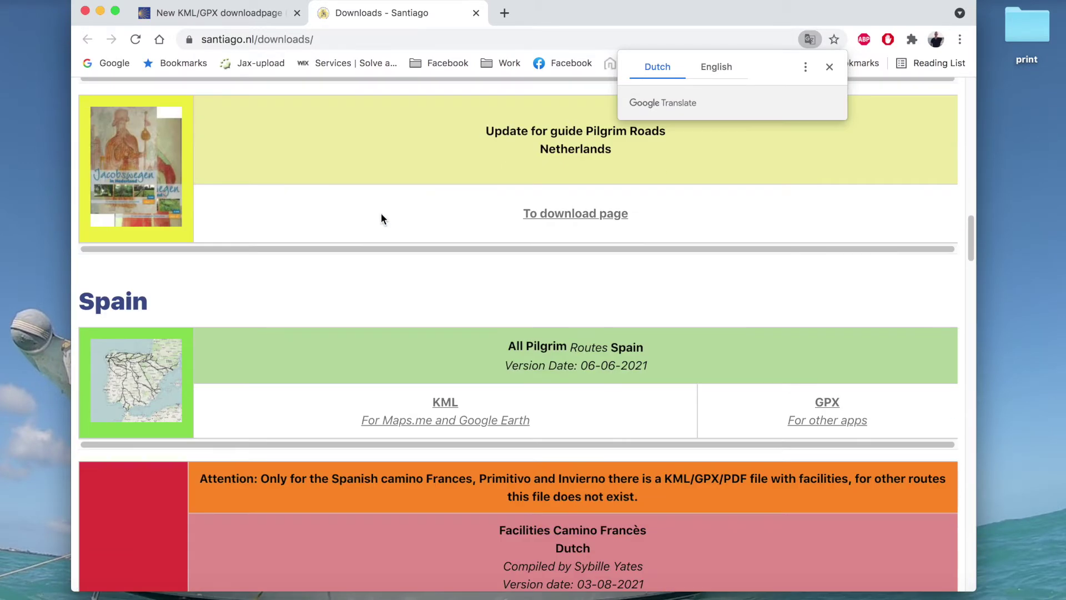
double_click(97, 304)
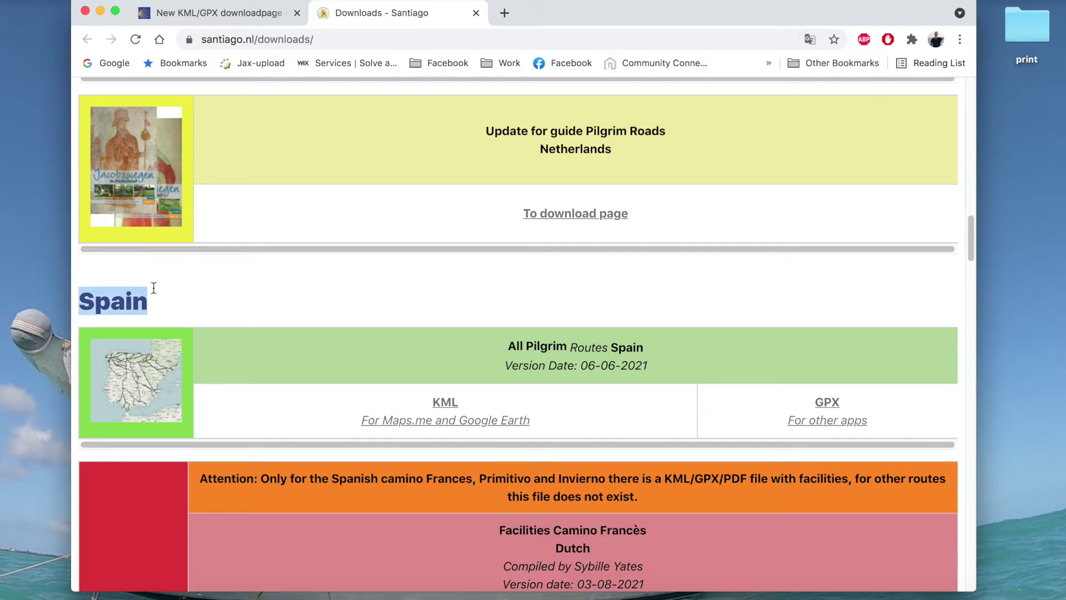
scroll(386, 336, "down", 5)
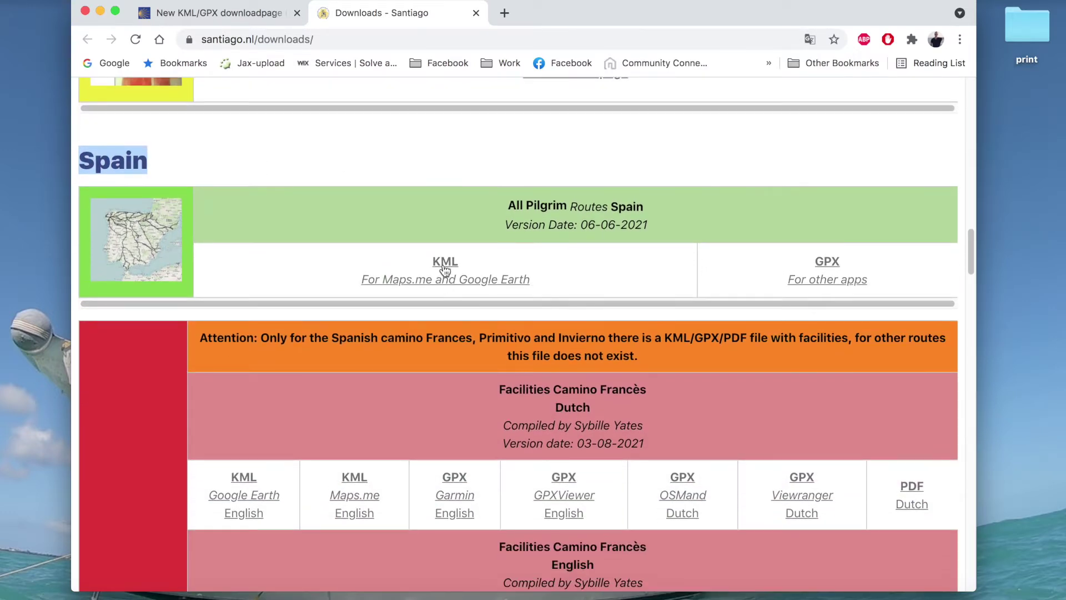
left_click(445, 264)
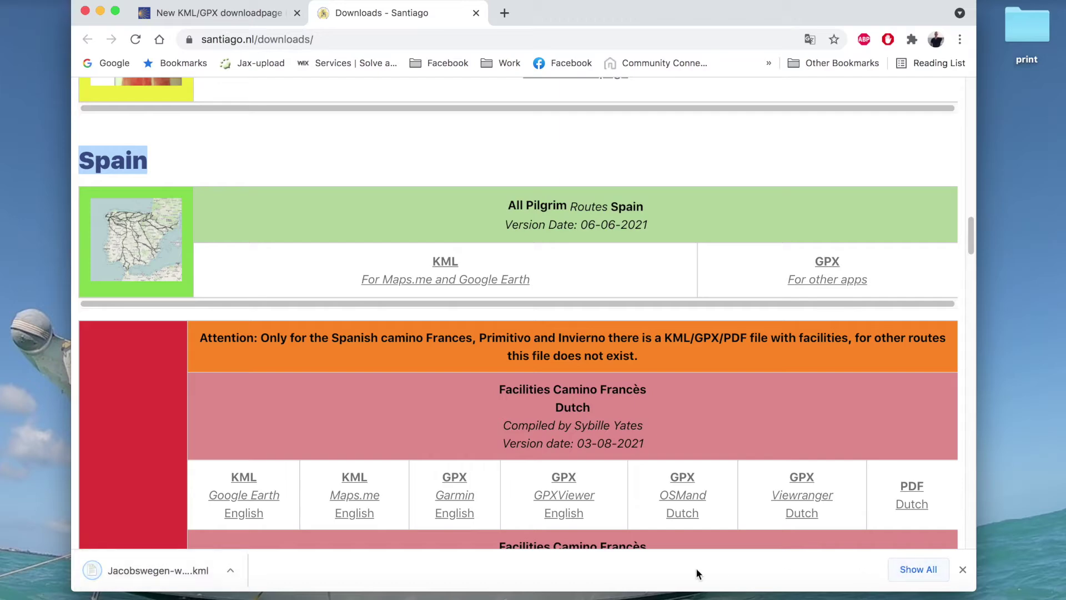
Switch to Google Earth Pro and open Jacobswegen-wandelaars-ES-20210606 (1).kml from the Downloads folder
left_click(824, 596)
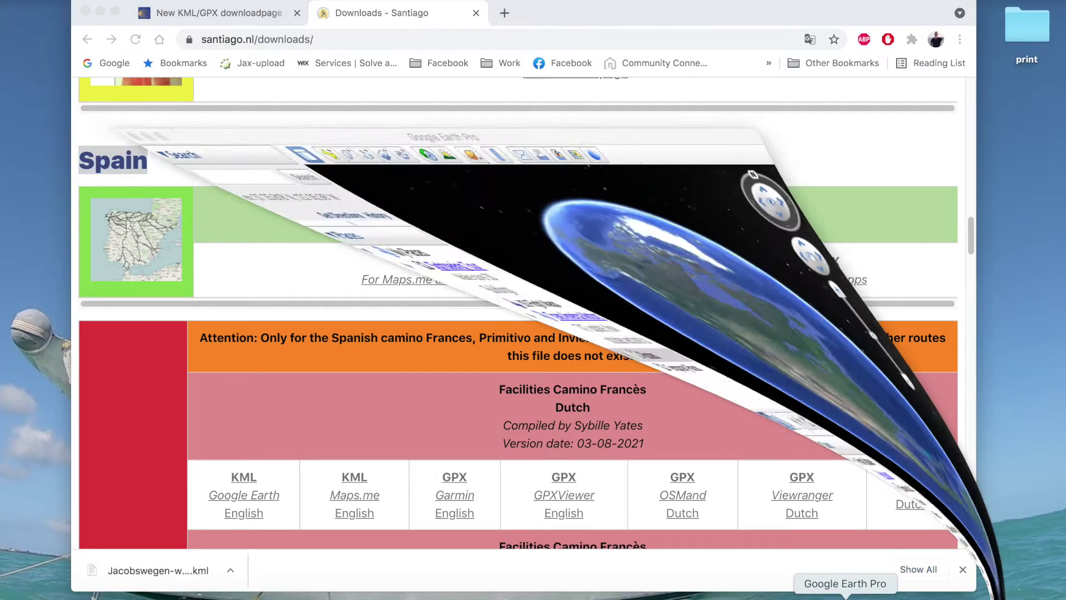
left_click_drag(198, 16, 275, 35)
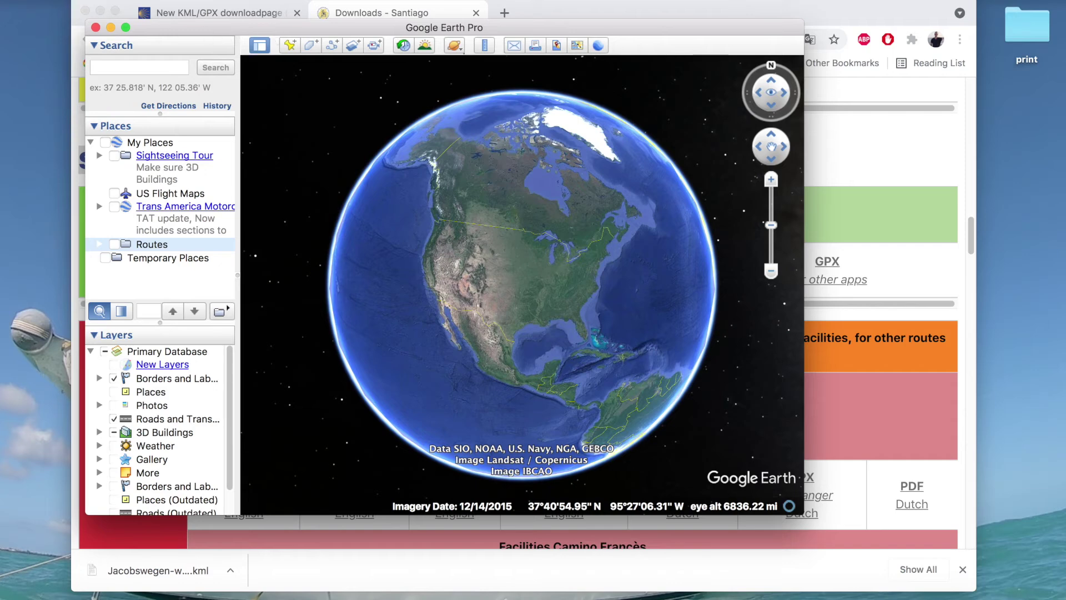
left_click(152, 2)
left_click(210, 156)
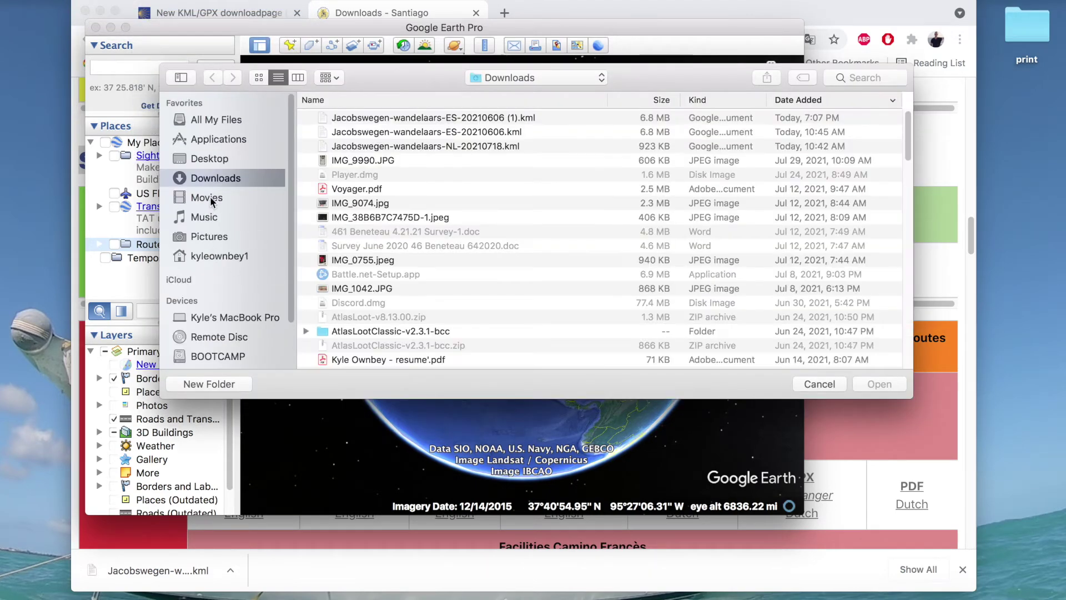
left_click(378, 122)
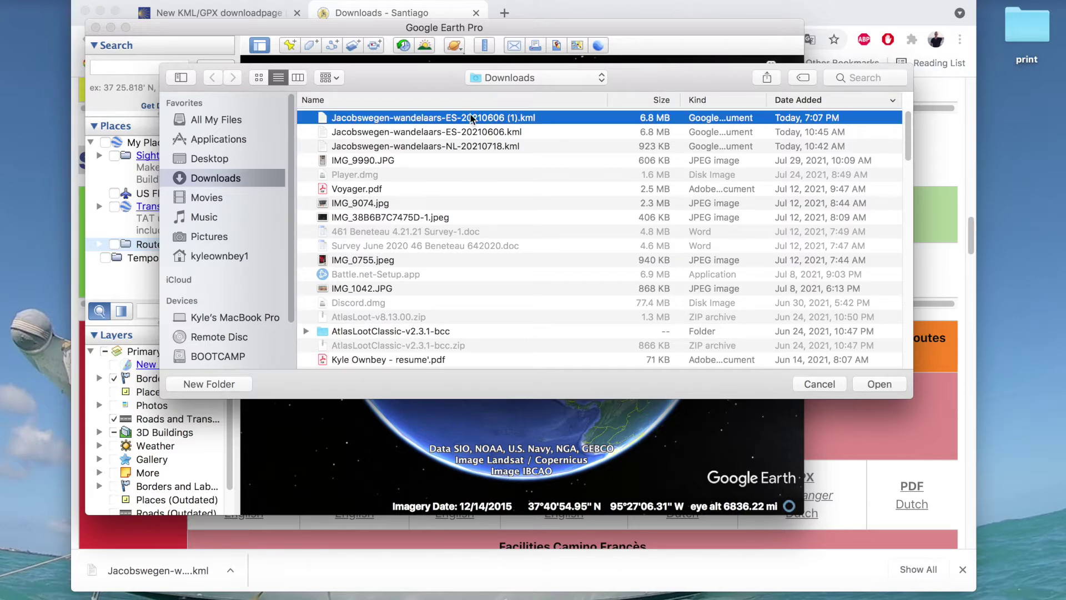
left_click(880, 384)
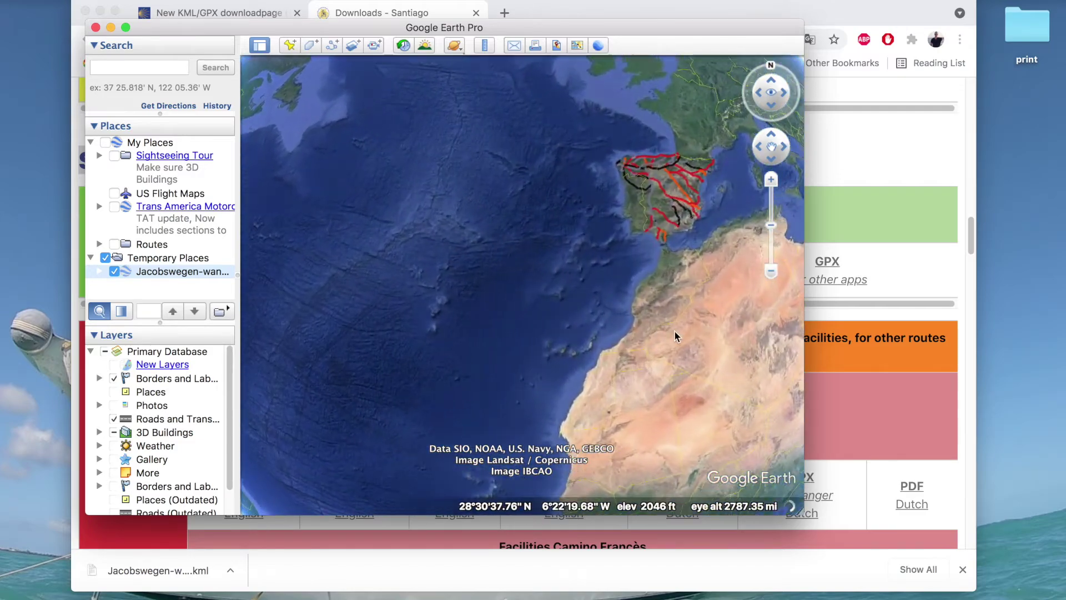
Expand the imported Jacobswegen file down to its Routes folder and show only the Camino Frances route starting at Saint Jean Pied de Port
left_click_drag(629, 152, 657, 371)
scroll(566, 336, "up", 3)
scroll(567, 337, "up", 5)
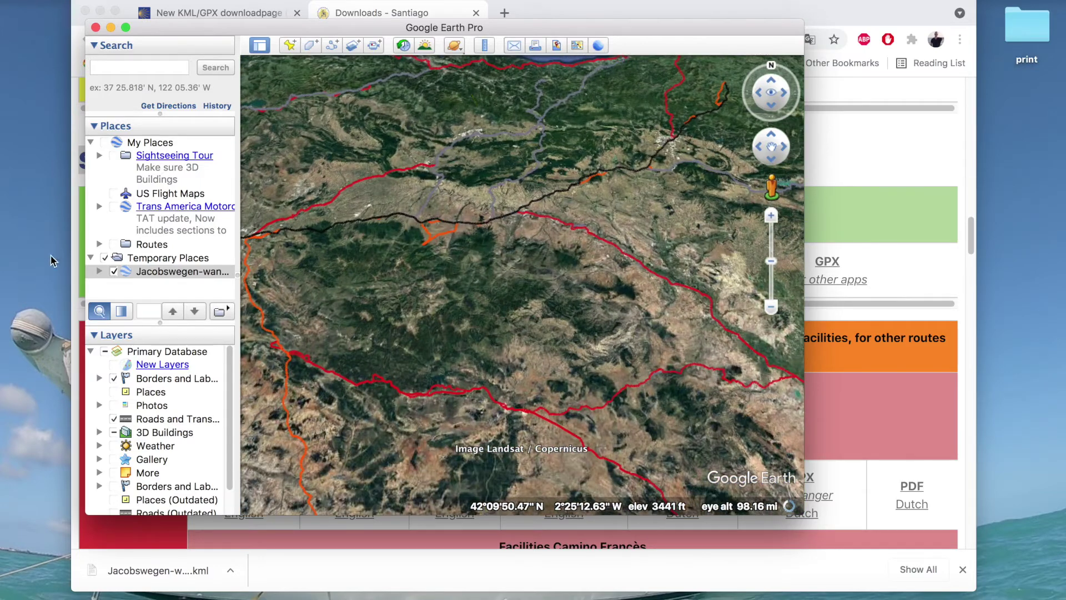
left_click(99, 271)
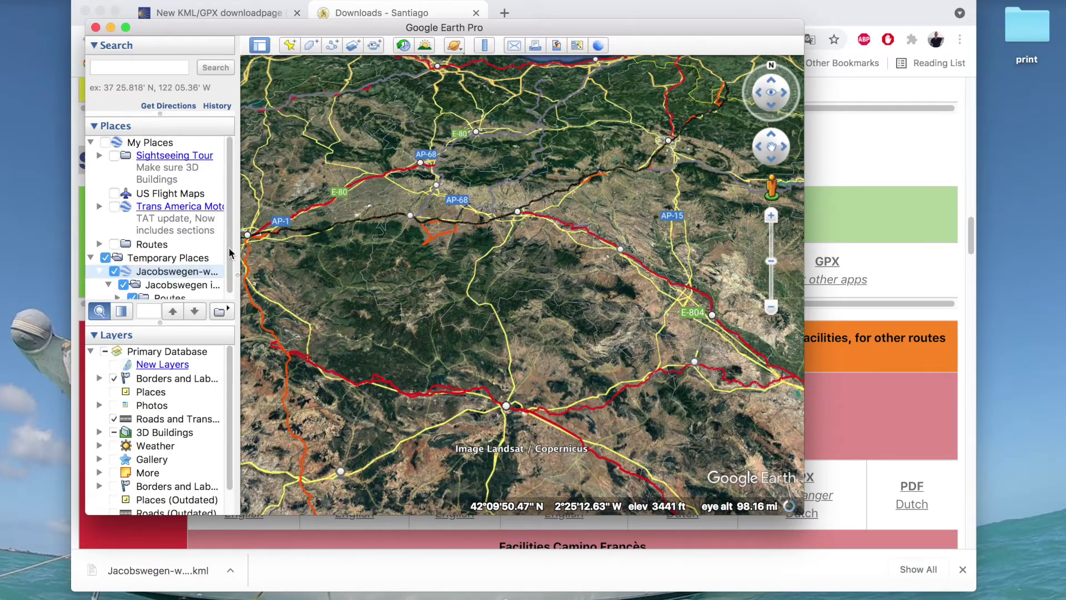
scroll(229, 248, "down", 1)
left_click(117, 292)
scroll(178, 242, "down", 3)
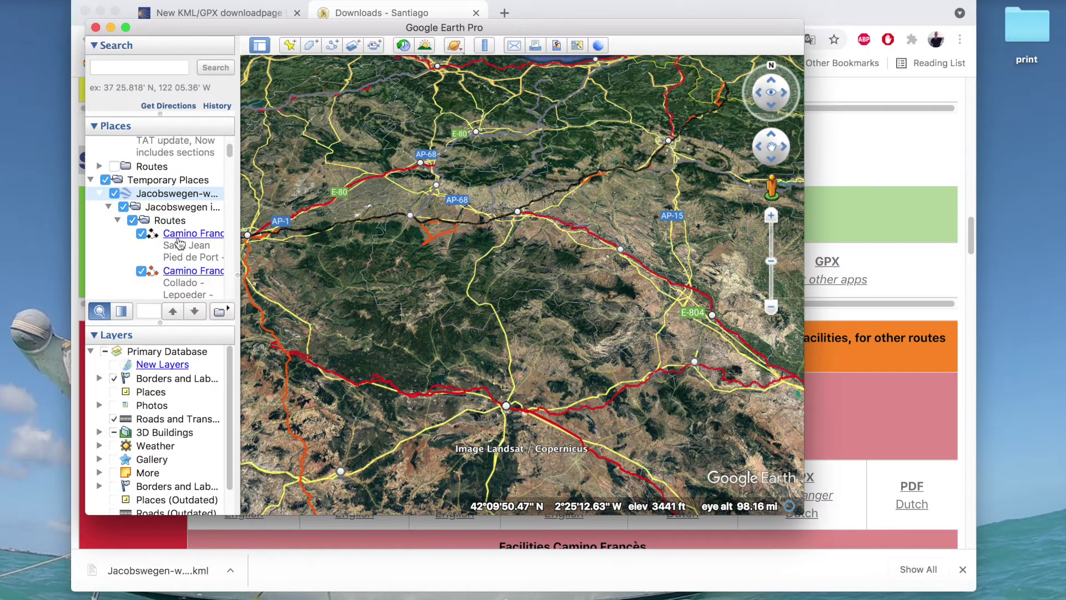
left_click(133, 221)
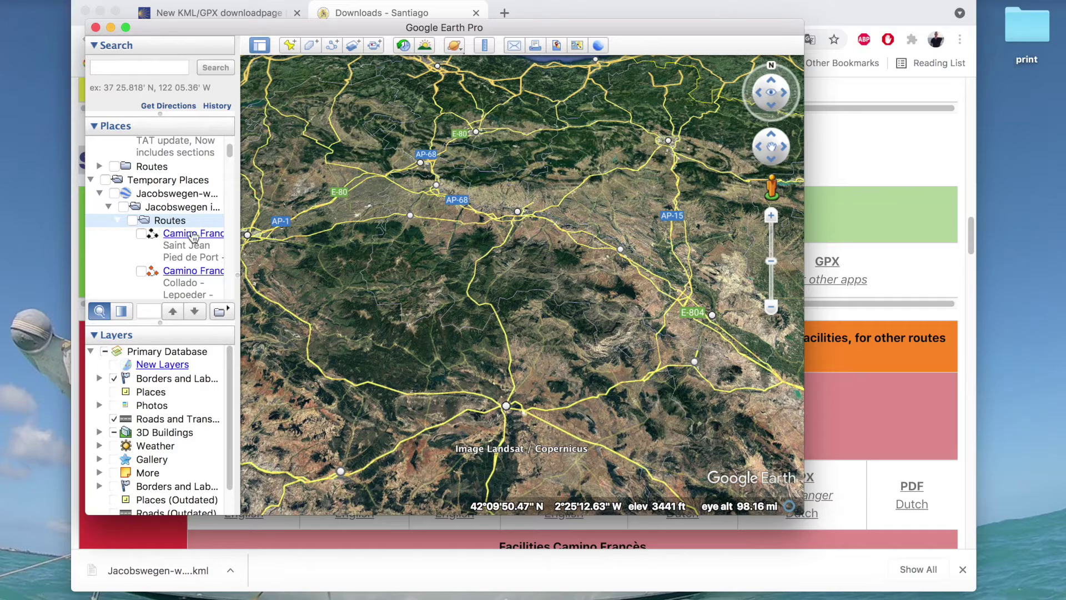
left_click(141, 234)
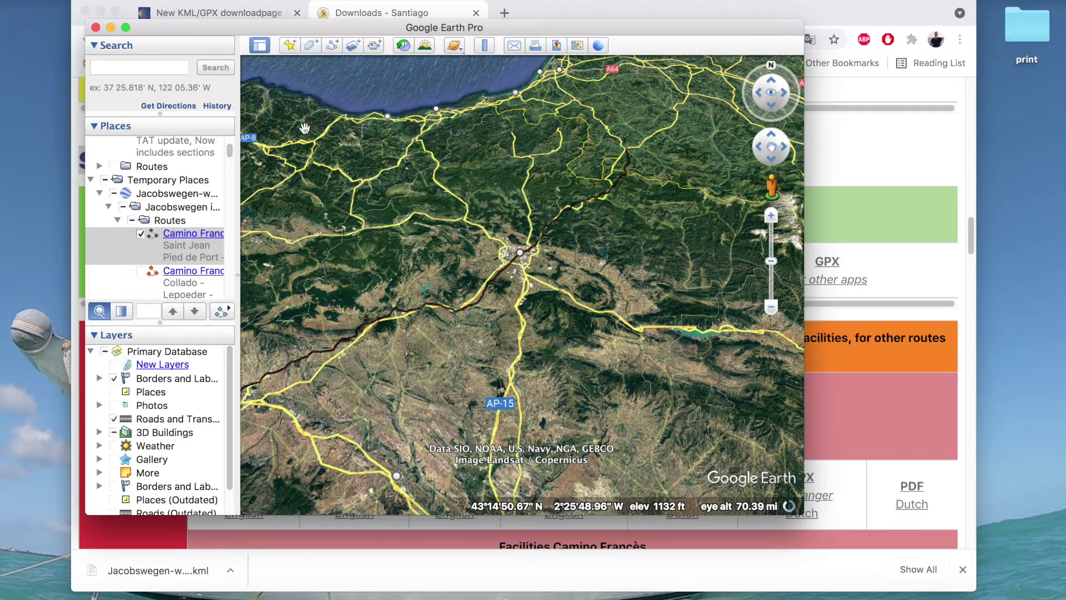
Save the Camino Frances route as Camino Frances.kmz in the home folder, replacing the existing file
right_click(186, 255)
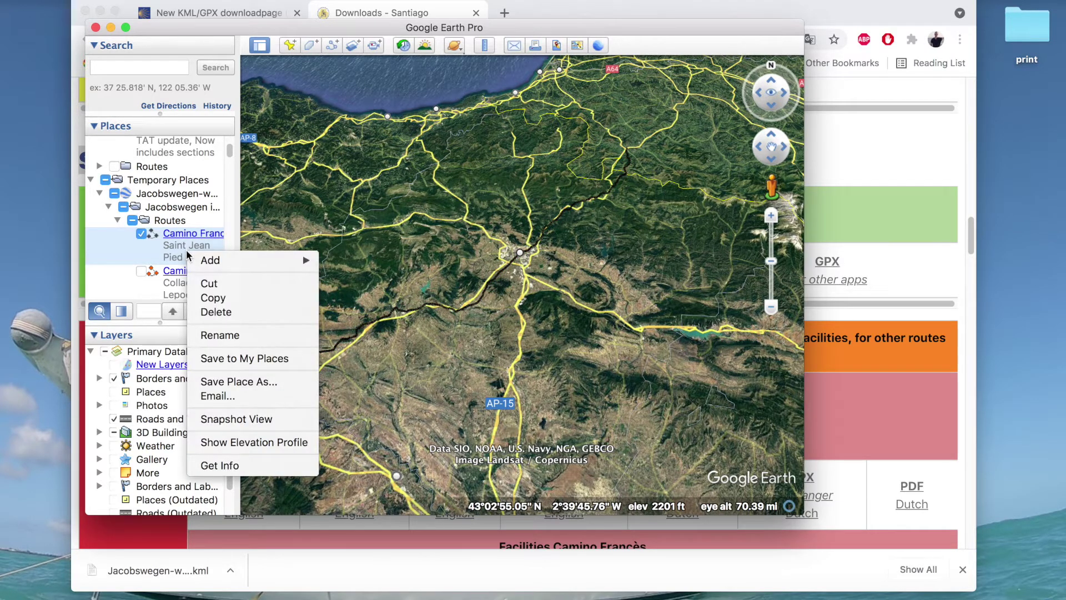
left_click(234, 382)
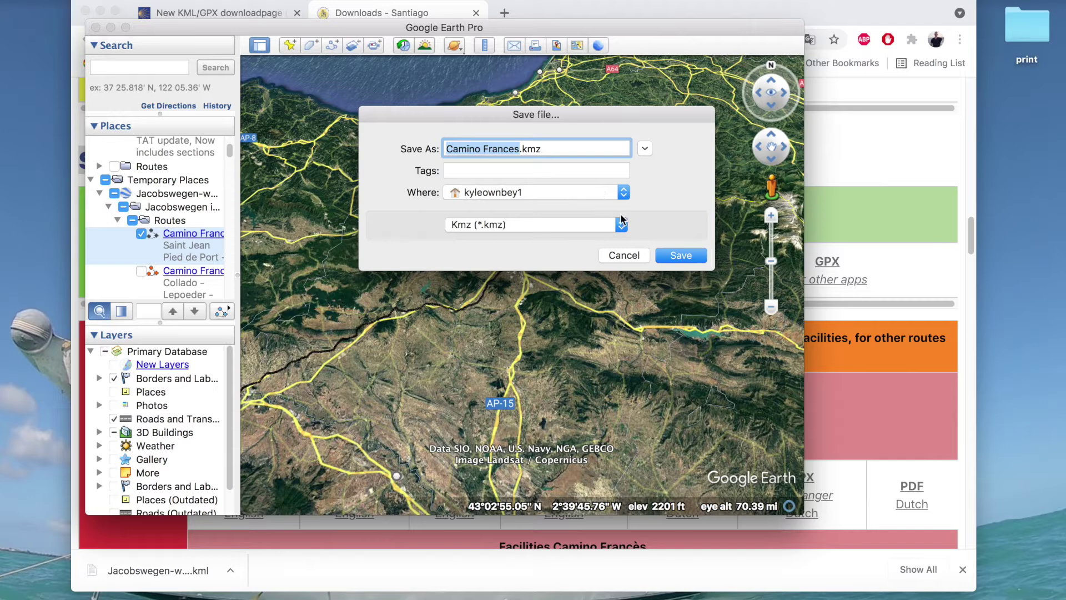
left_click(695, 258)
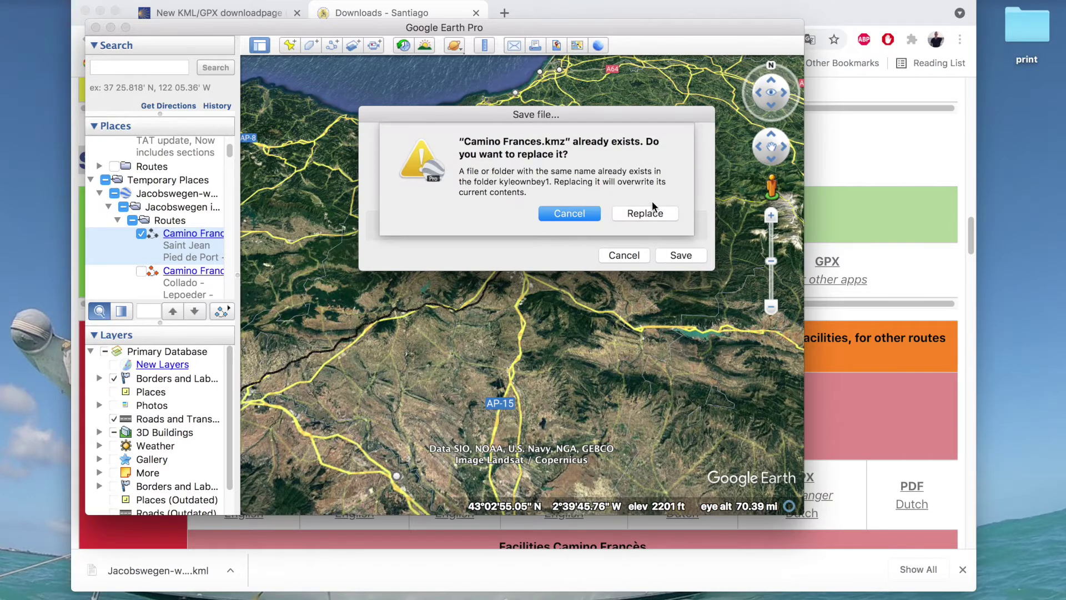
left_click(646, 213)
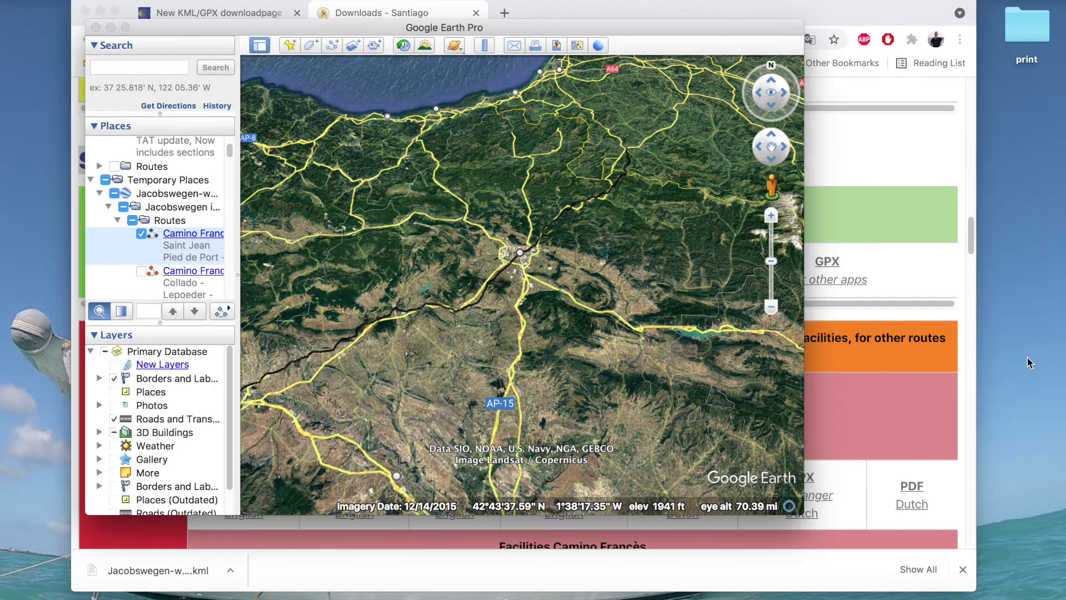
Switch back to Chrome and open Google Maps in a new browser tab
left_click(881, 164)
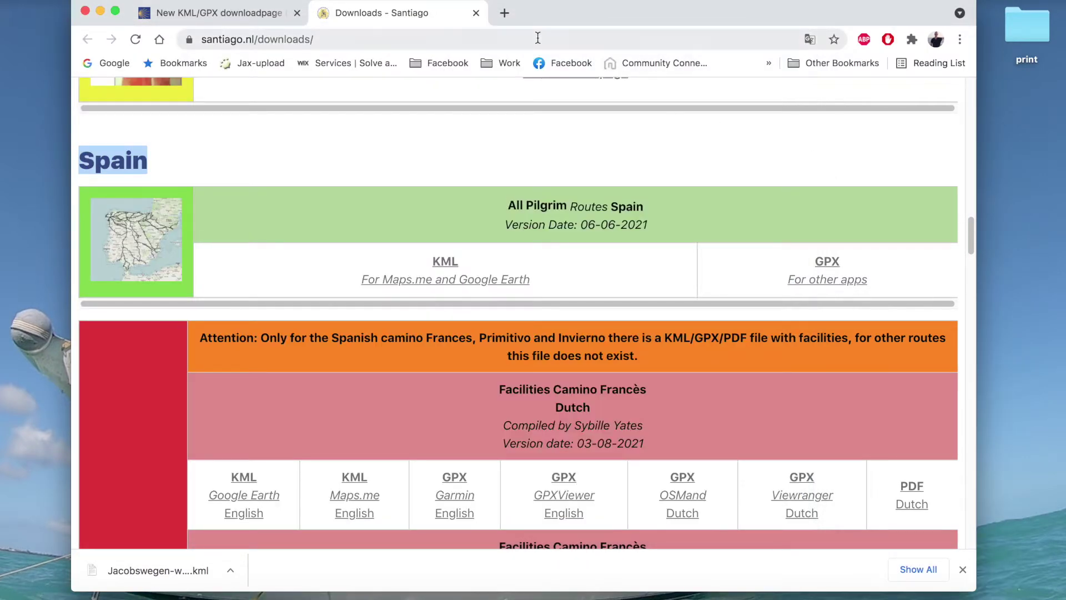
left_click(504, 14)
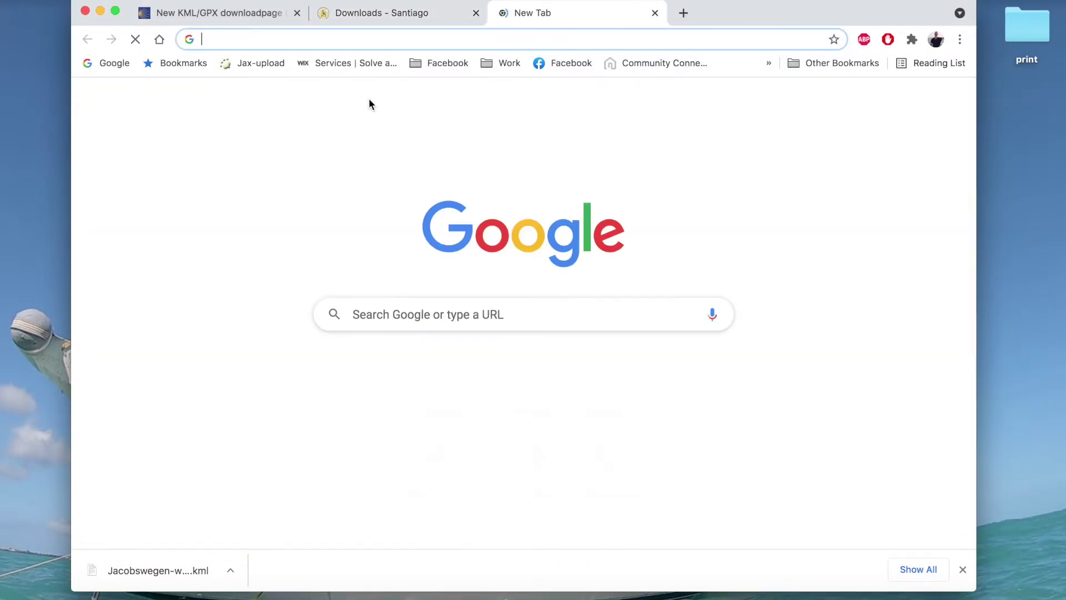
left_click(90, 64)
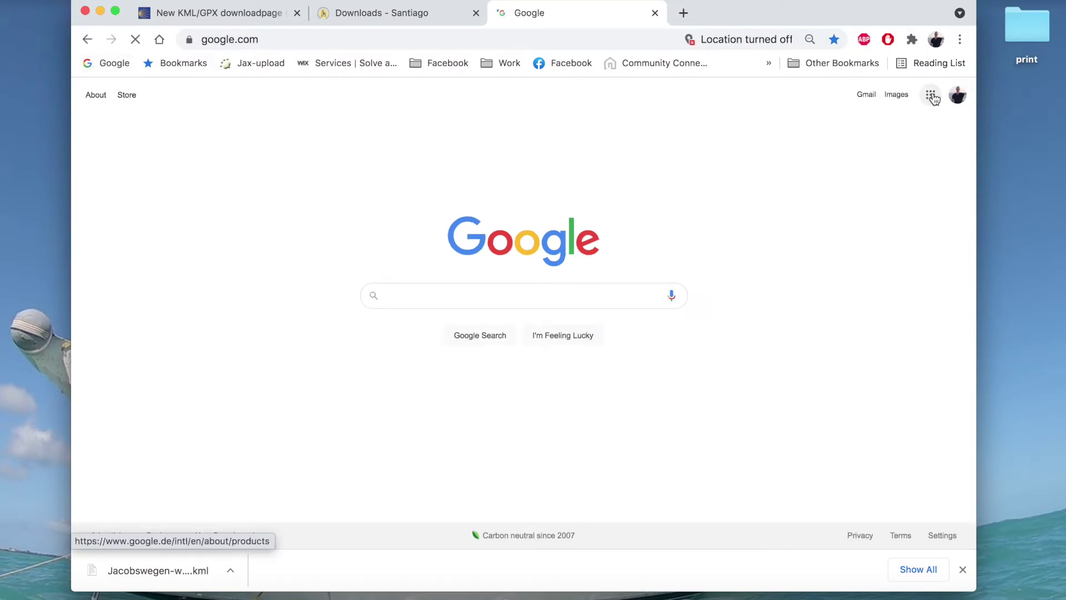
left_click(932, 96)
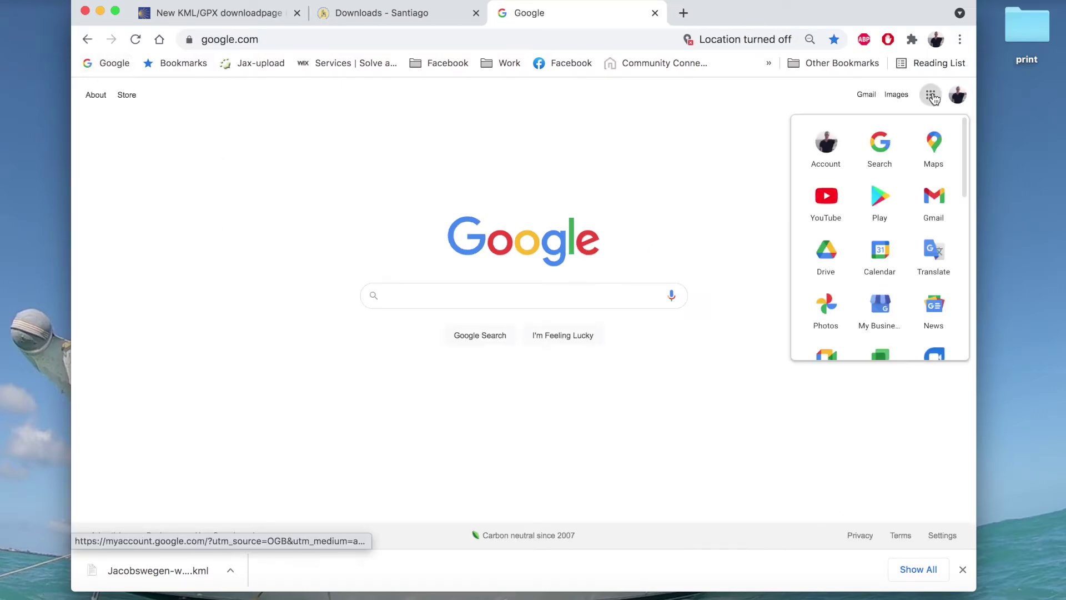
left_click(930, 159)
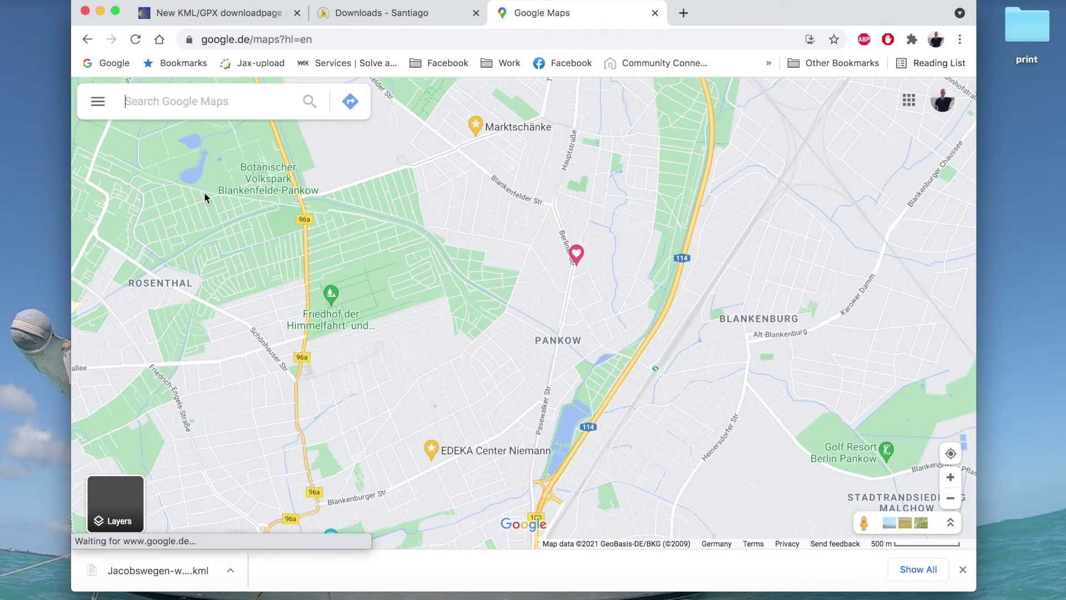
Go to the saved custom maps under Your places and create a new map
left_click(95, 104)
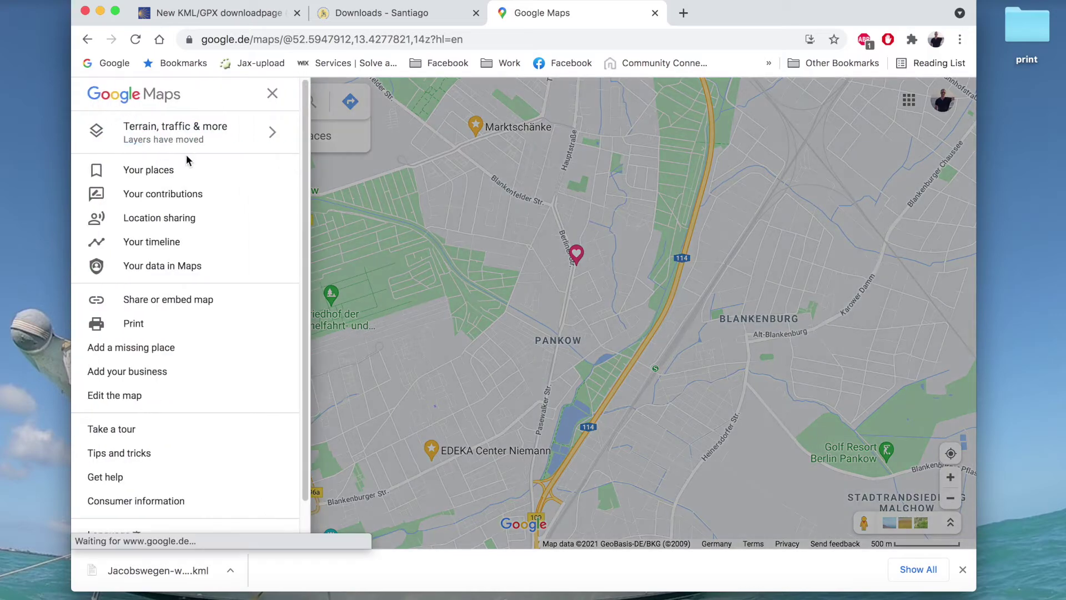
left_click(143, 173)
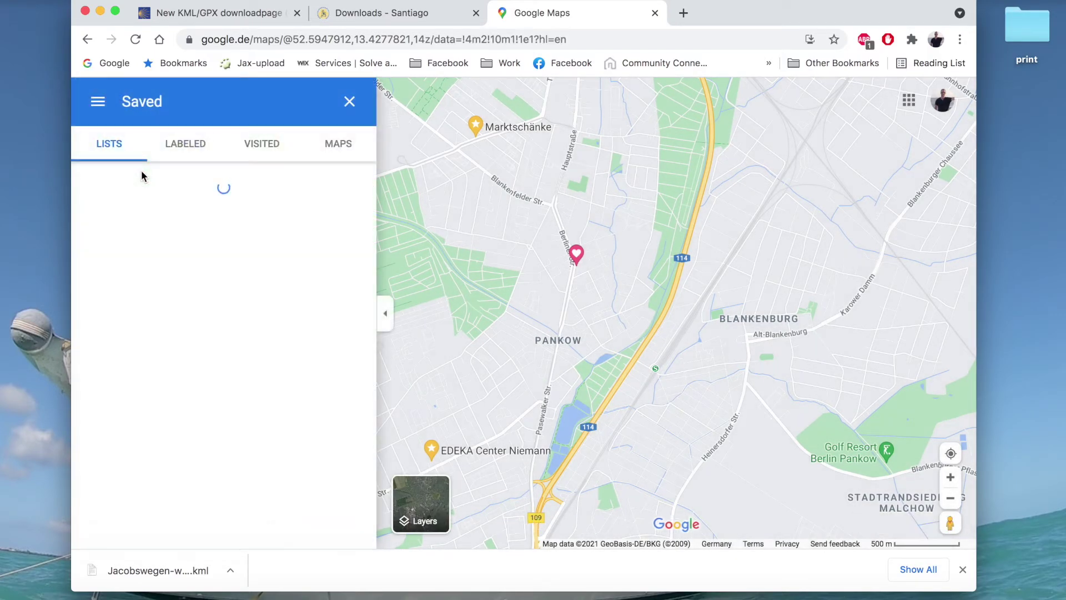
left_click(352, 146)
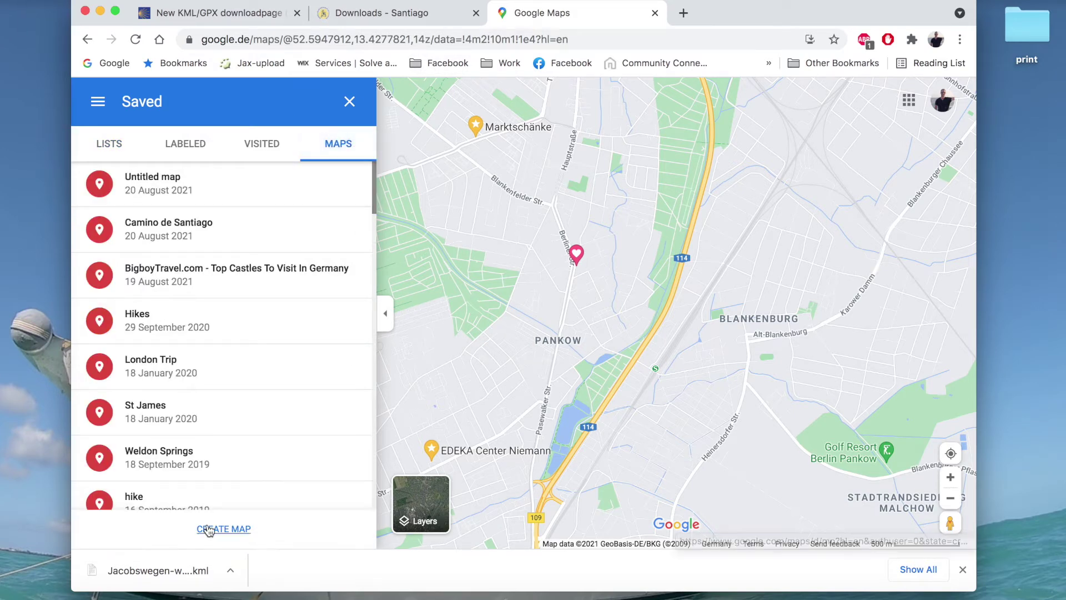
left_click(236, 531)
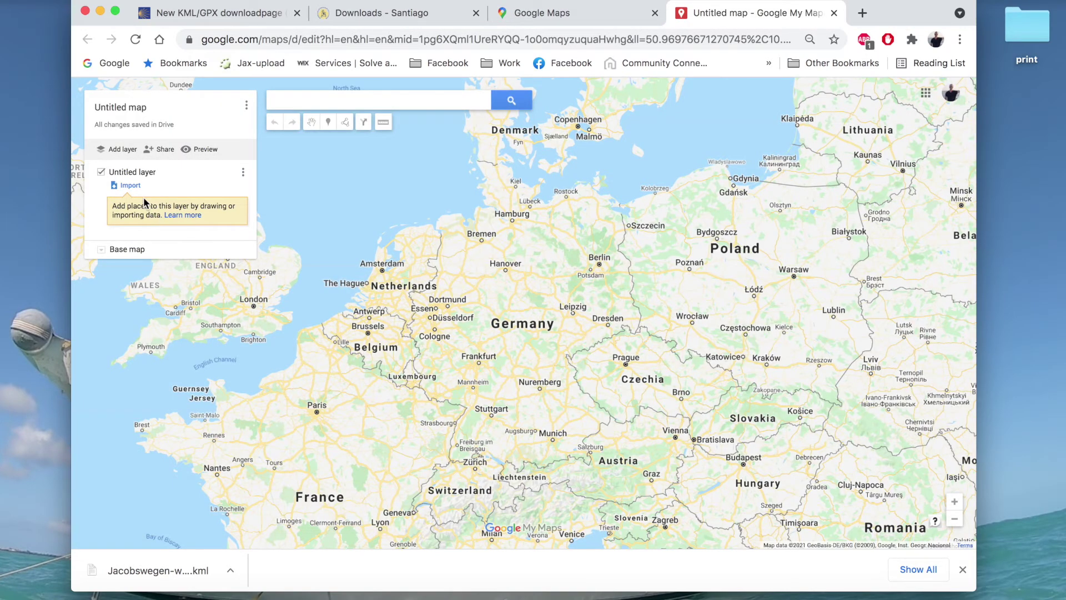
Import Camino Frances.kmz from the home folder into the untitled layer of the new map
left_click(130, 186)
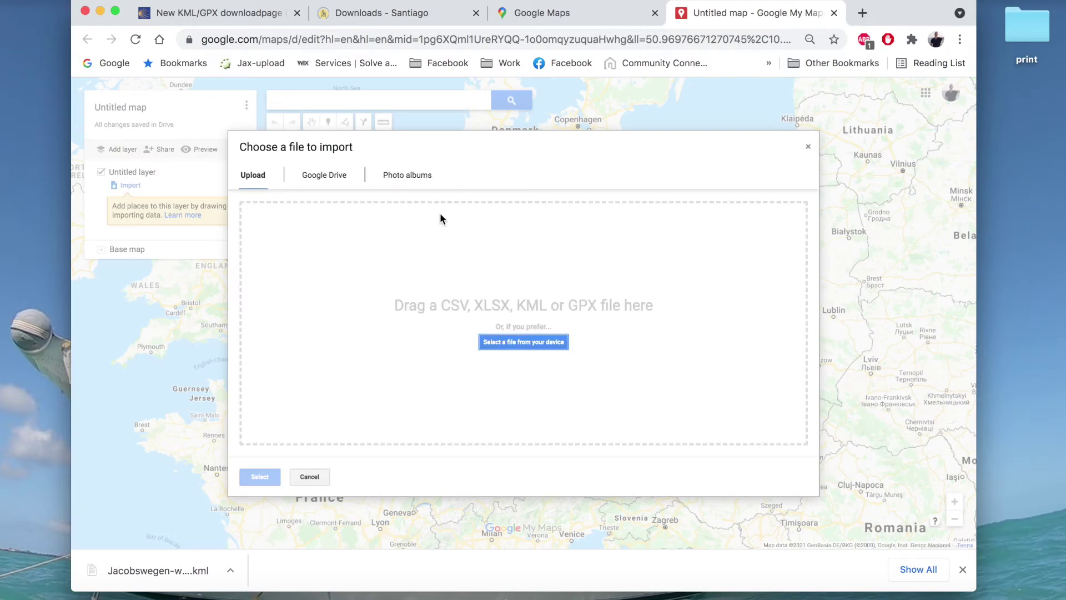
left_click(548, 341)
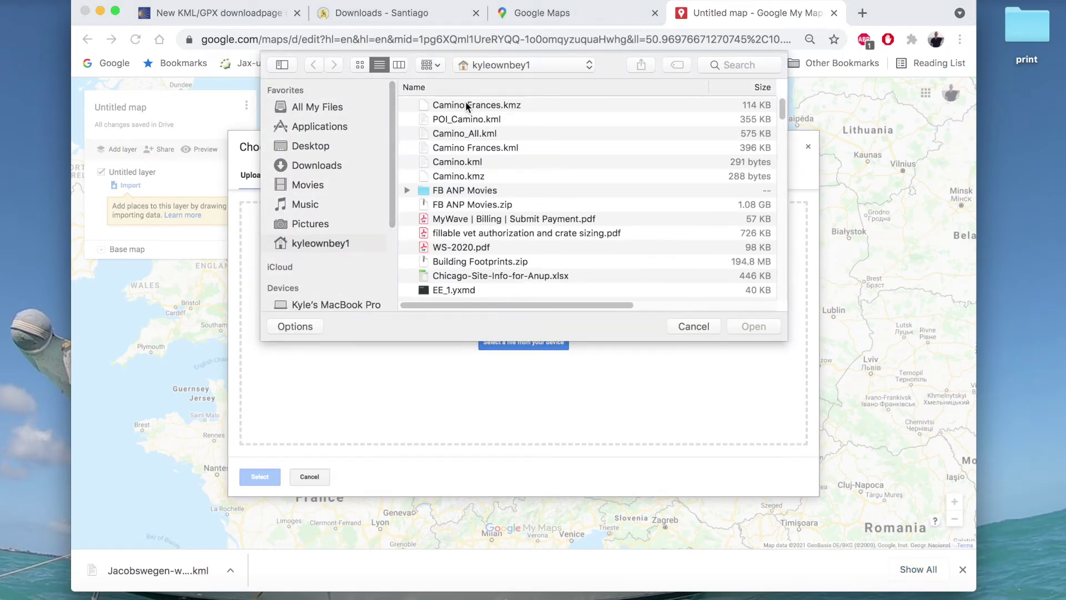
left_click(467, 105)
left_click(754, 327)
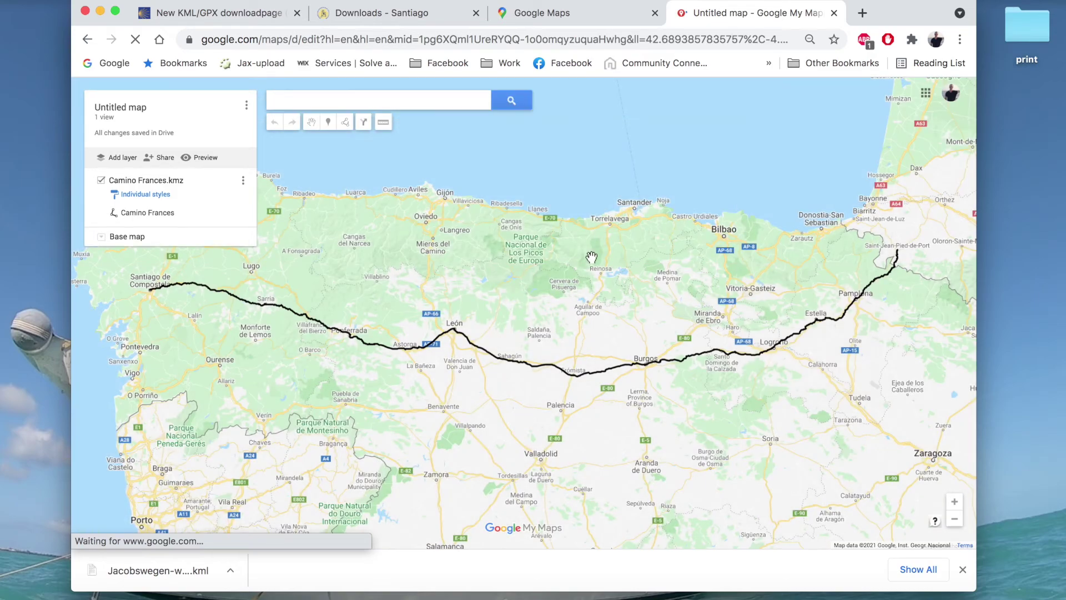
Examine the imported Camino Frances route up close around Saint-Jean-Pied-de-Port and follow it south along its first stretch
left_click_drag(852, 272, 630, 327)
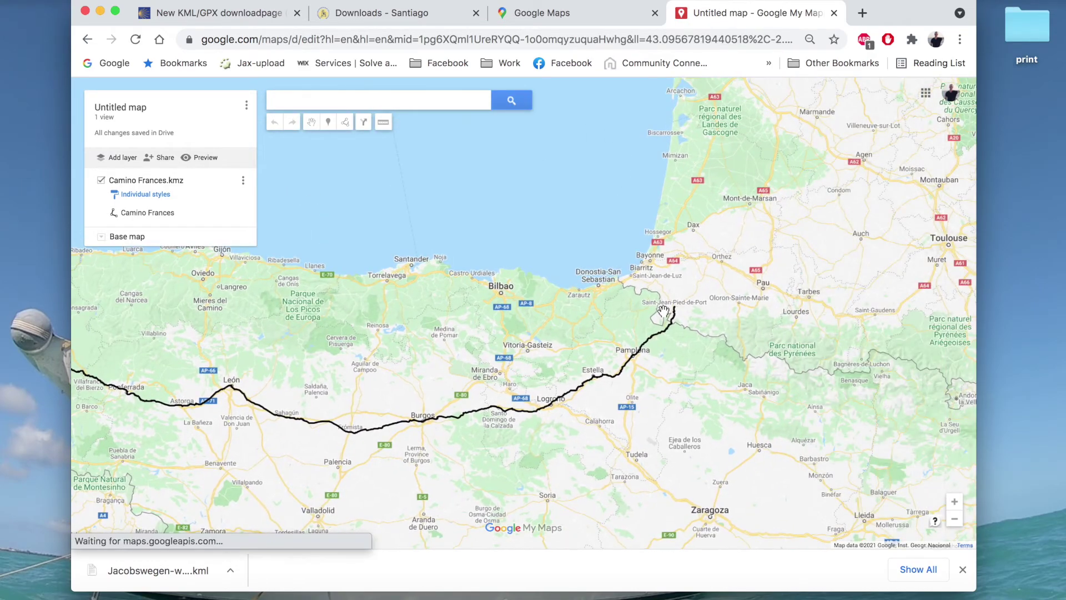
scroll(667, 311, "up", 3)
scroll(736, 283, "up", 4)
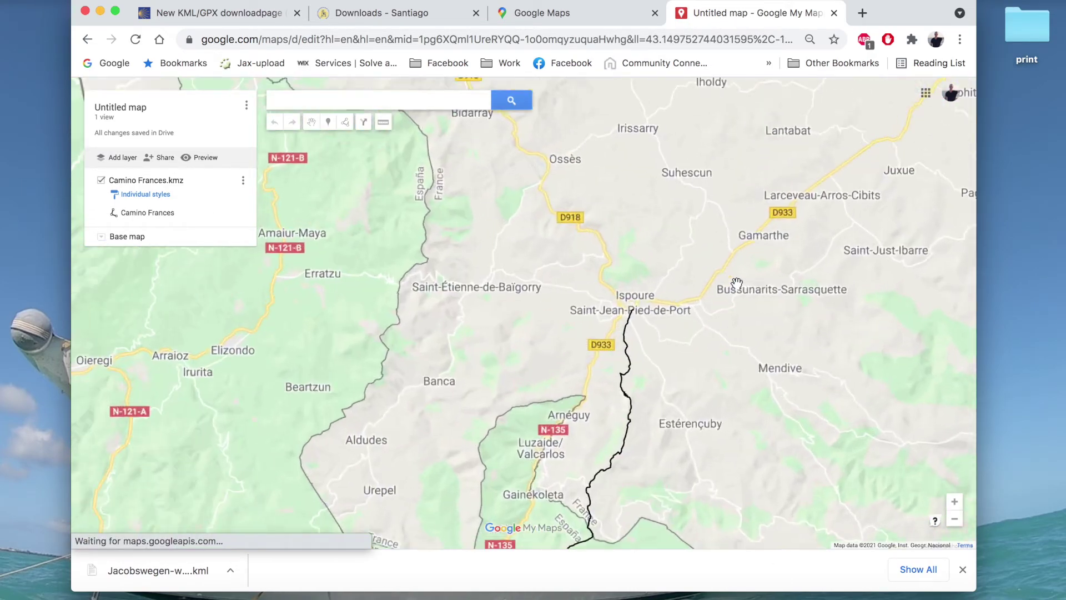
scroll(619, 354, "up", 4)
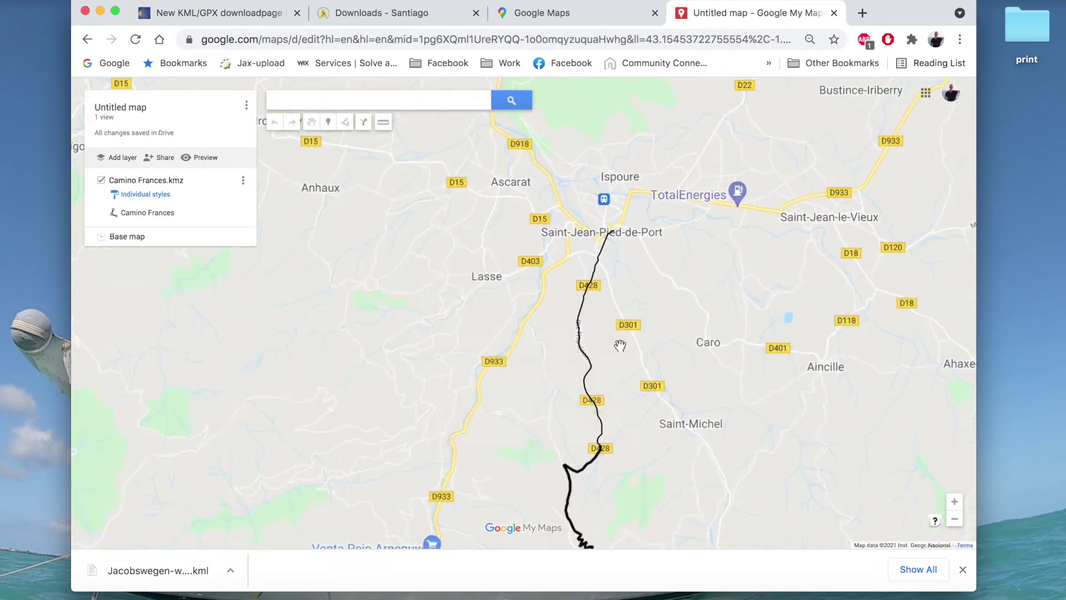
left_click_drag(655, 233, 654, 297)
scroll(636, 299, "up", 4)
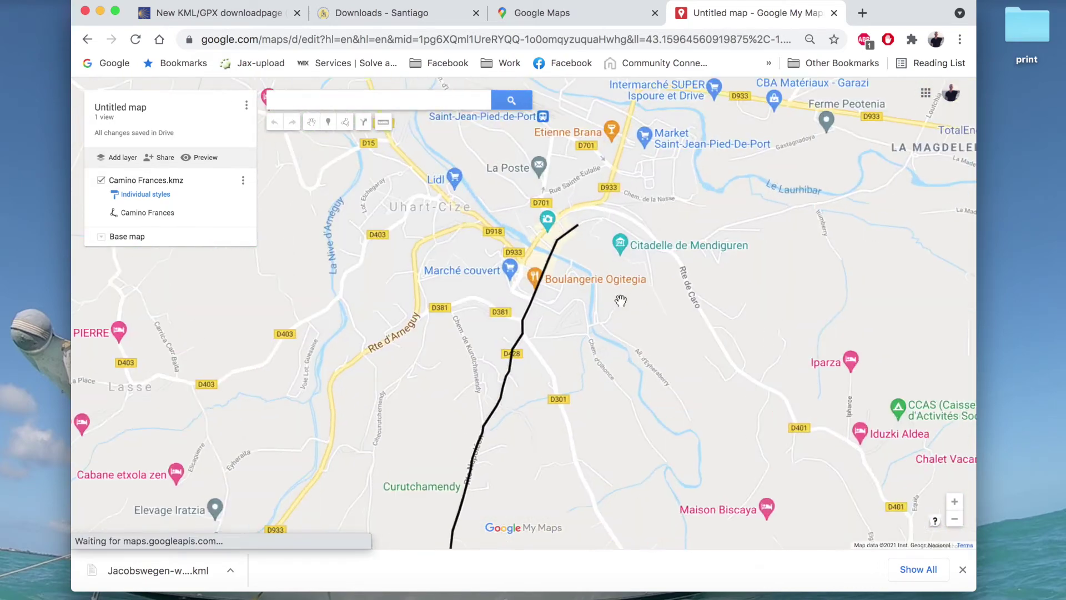
scroll(513, 289, "up", 3)
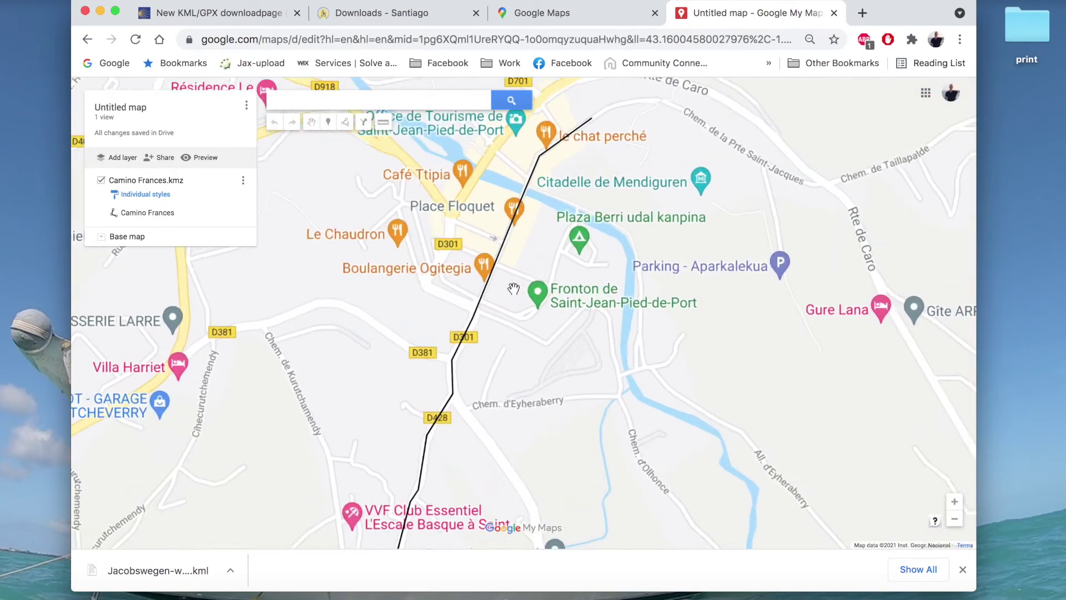
left_click_drag(531, 421, 839, 156)
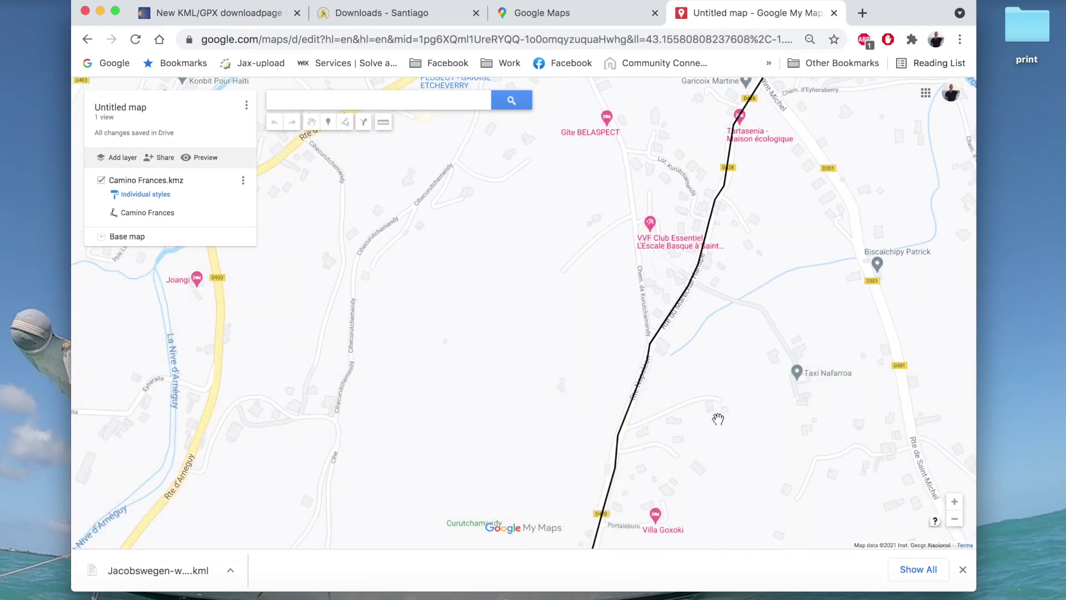
left_click_drag(724, 407, 753, 155)
left_click_drag(685, 387, 667, 165)
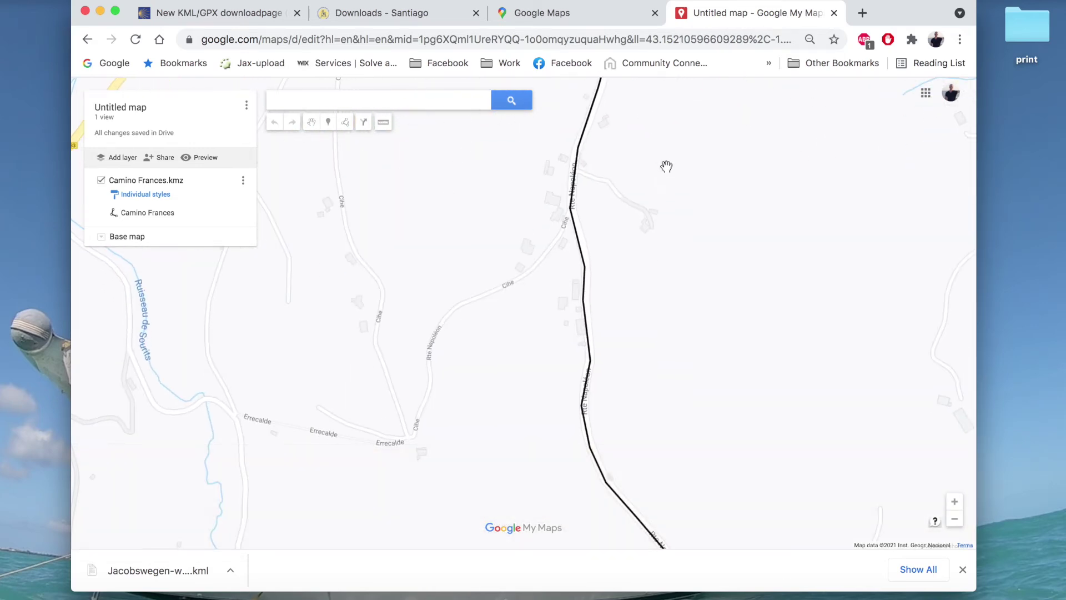
scroll(683, 245, "down", 4)
scroll(682, 249, "down", 4)
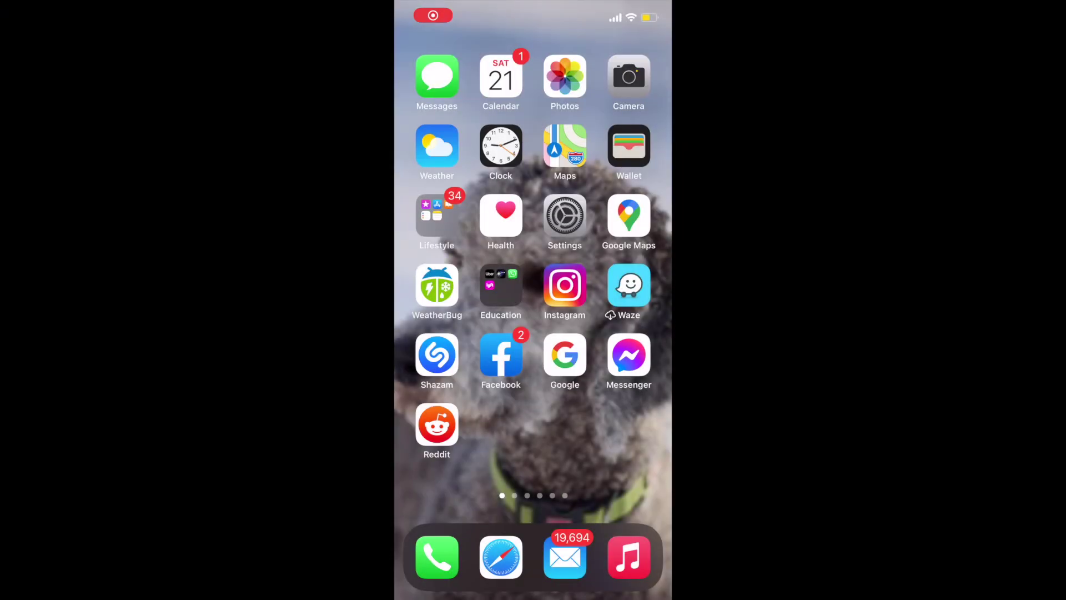
Switch to Google Maps on the phone and open the untitled custom map from the saved maps
left_click(629, 216)
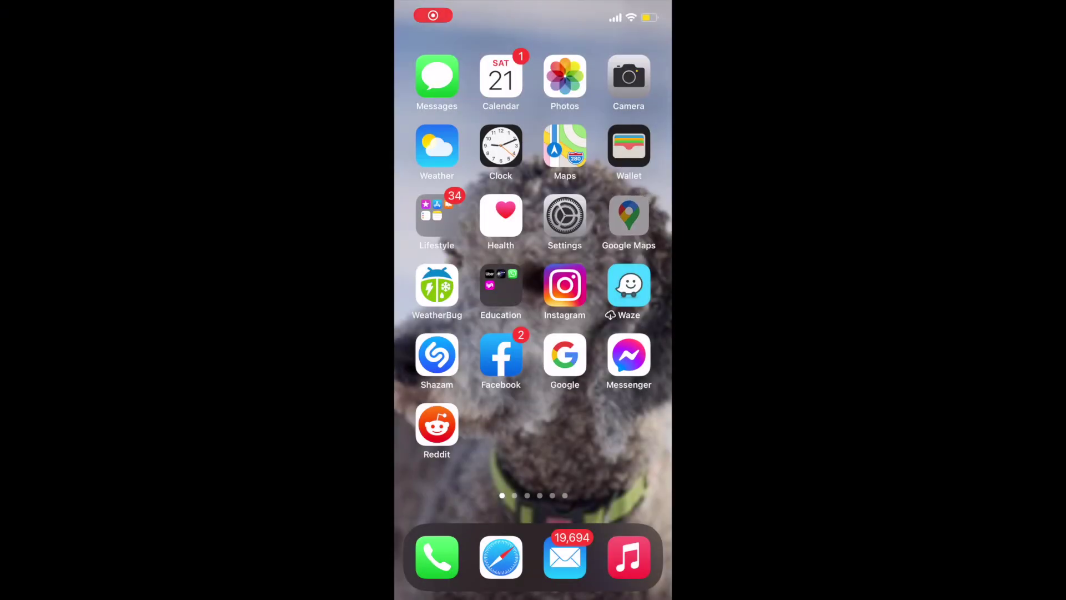
left_click(533, 478)
left_click(630, 216)
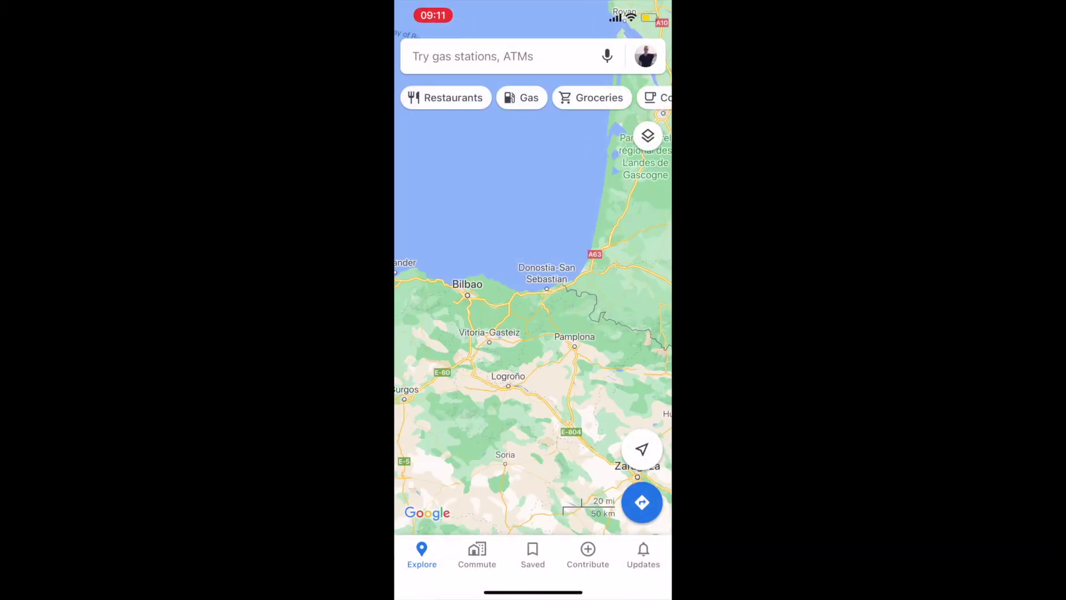
left_click(533, 554)
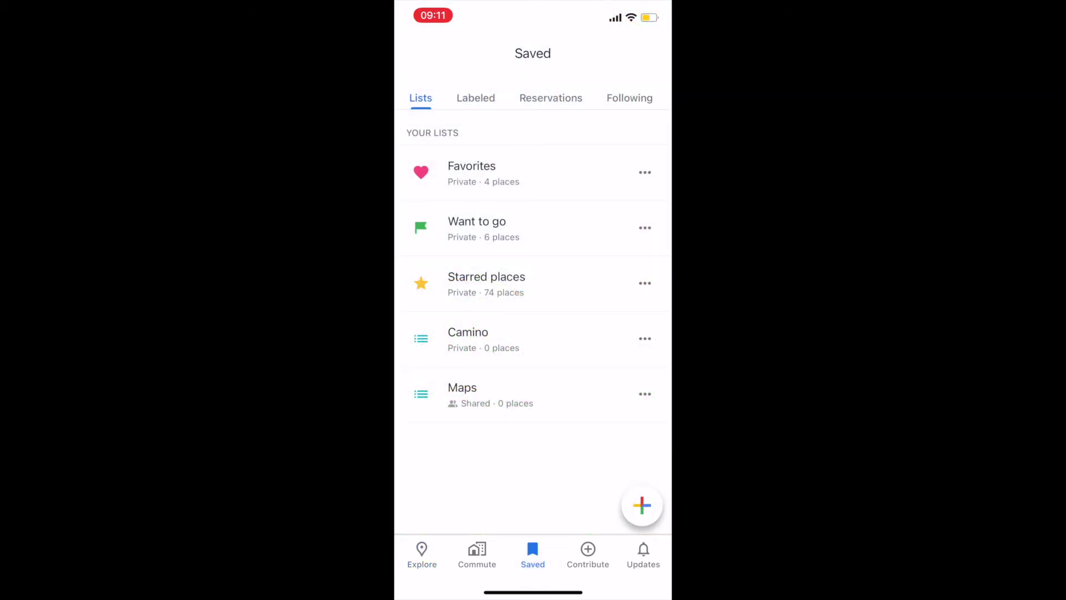
left_click_drag(629, 98, 545, 98)
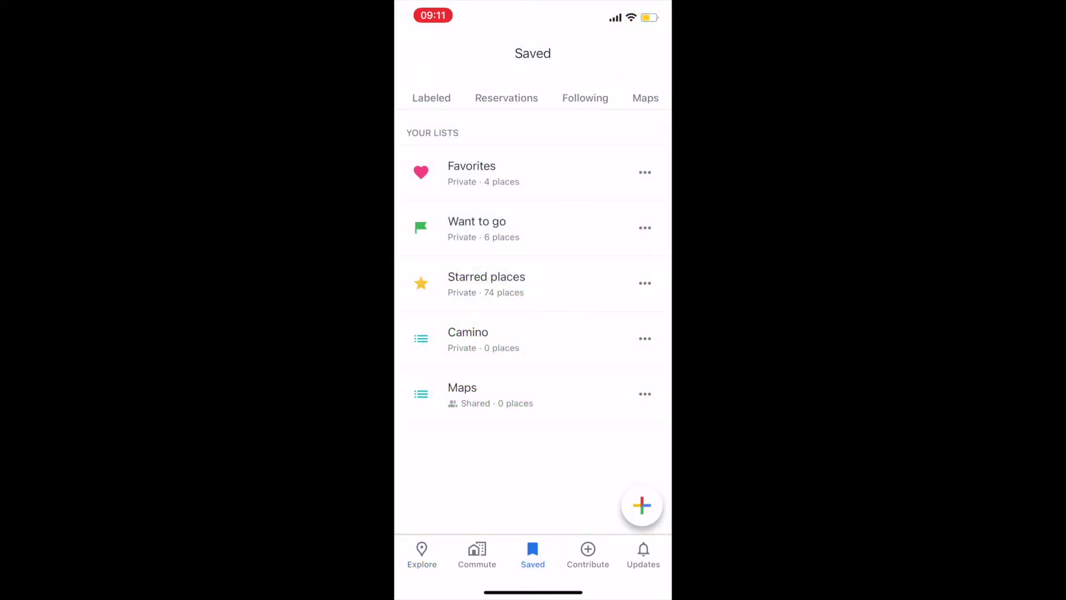
left_click(647, 98)
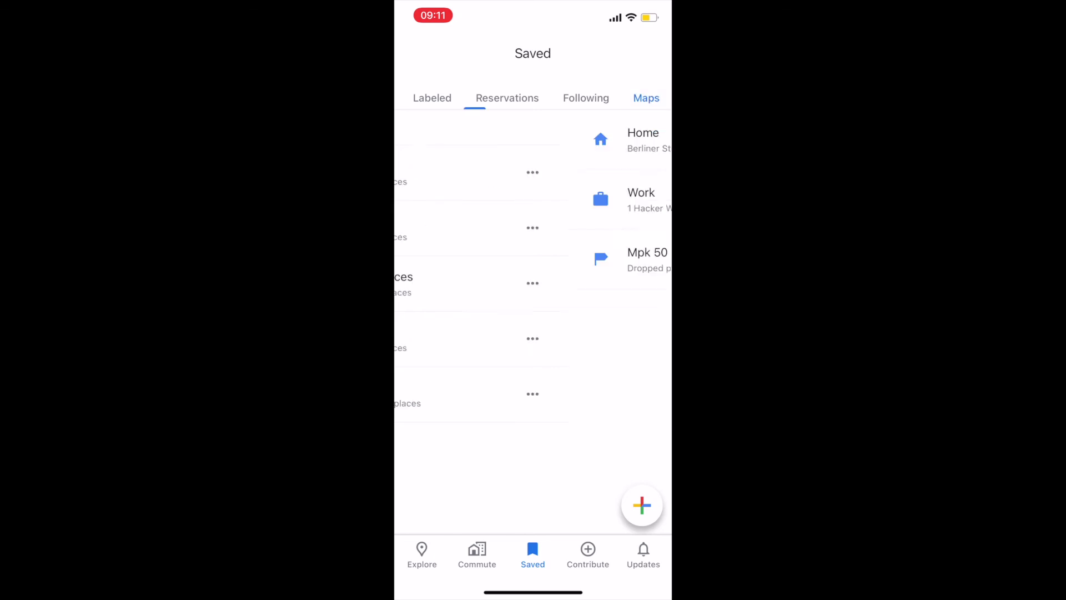
left_click(479, 136)
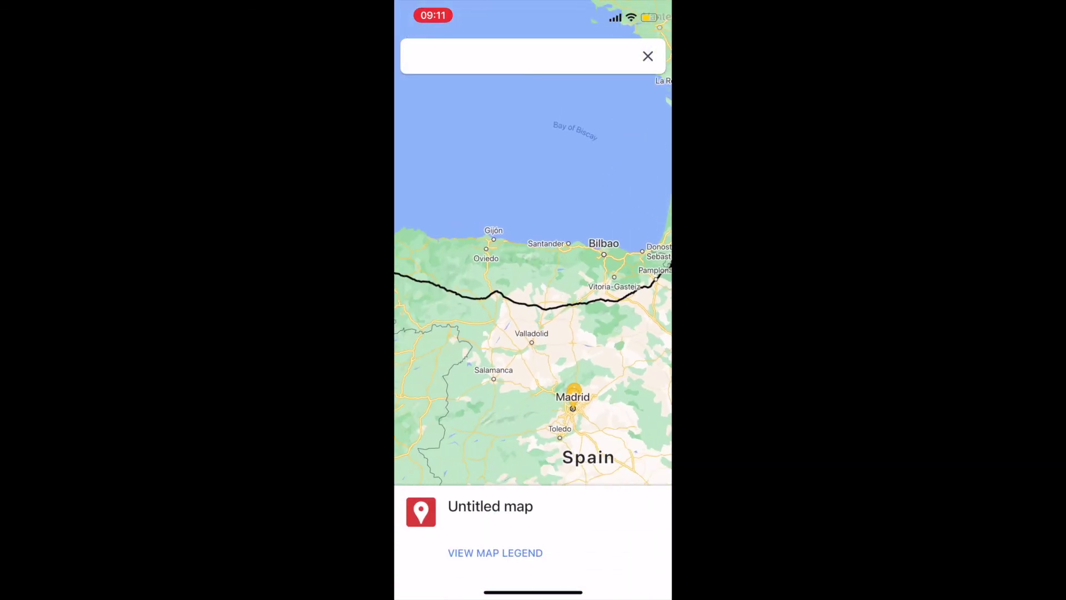
Examine the Camino Frances route on the phone map, from northern Spain in to its start at Saint-Jean-Pied-de-Port
left_click_drag(589, 278, 497, 269)
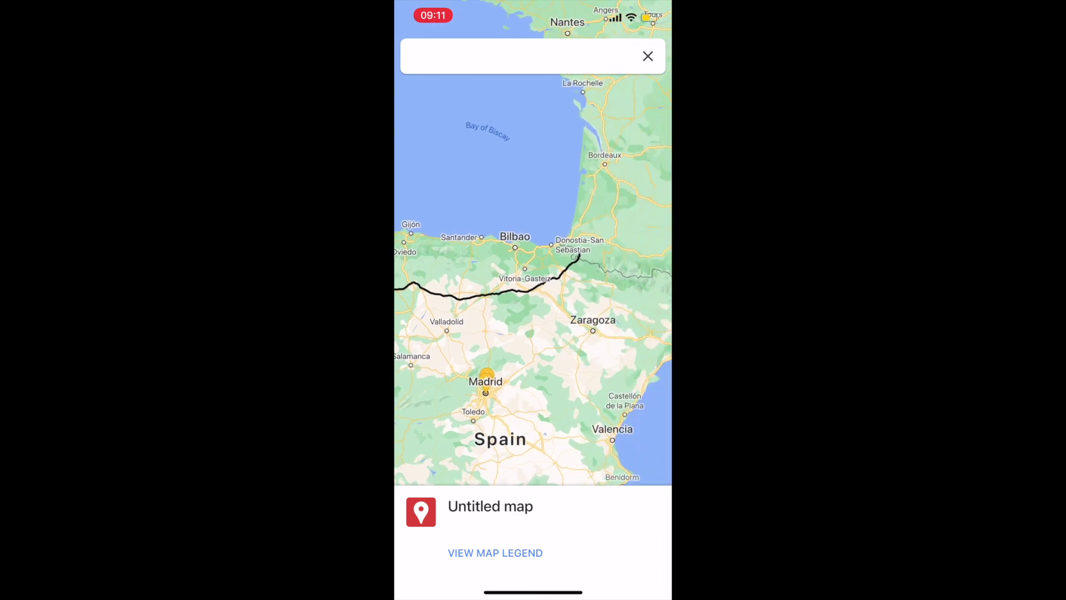
scroll(575, 257, "up", 3)
scroll(543, 287, "up", 2)
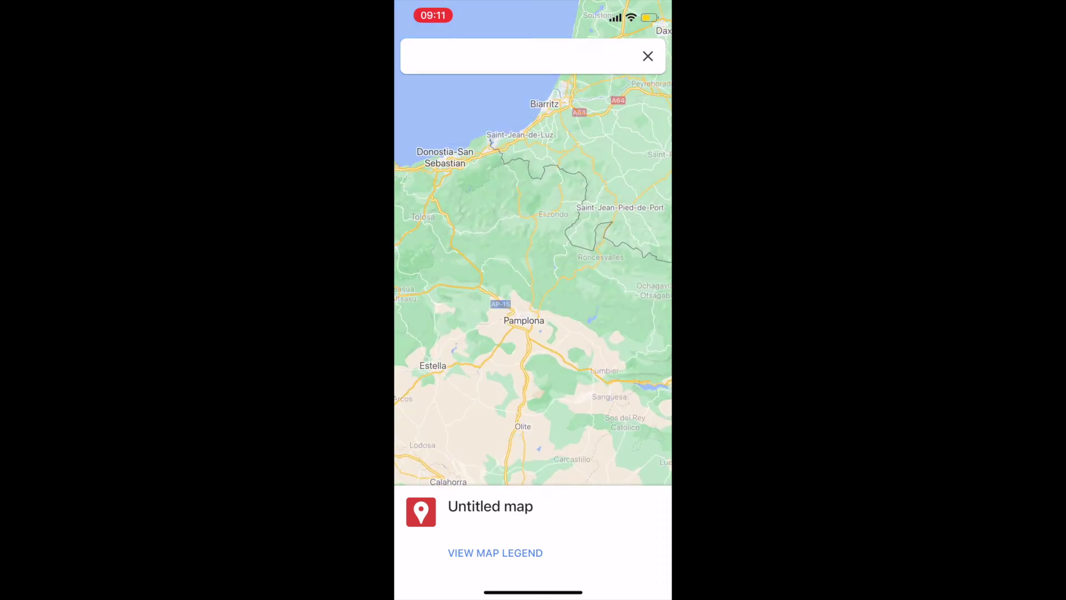
scroll(606, 252, "up", 3)
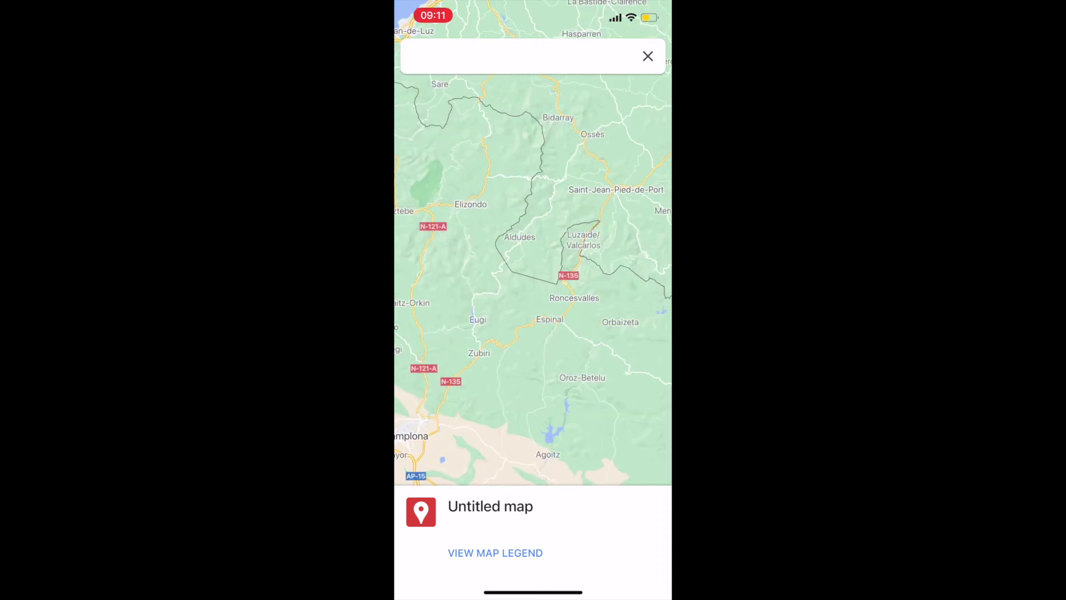
scroll(597, 297, "down", 3)
scroll(605, 225, "up", 3)
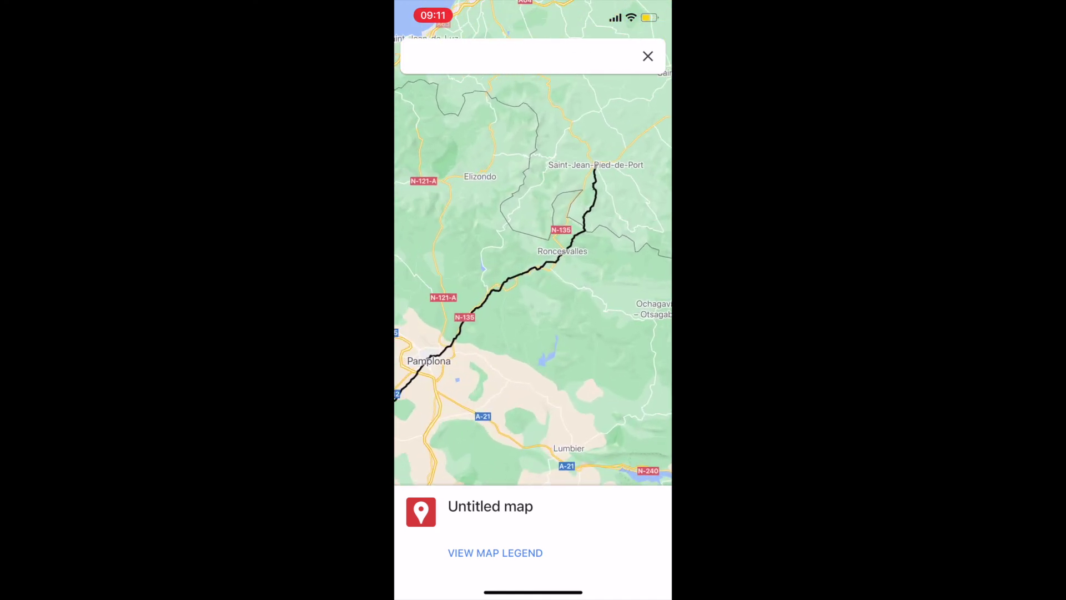
scroll(595, 166, "up", 5)
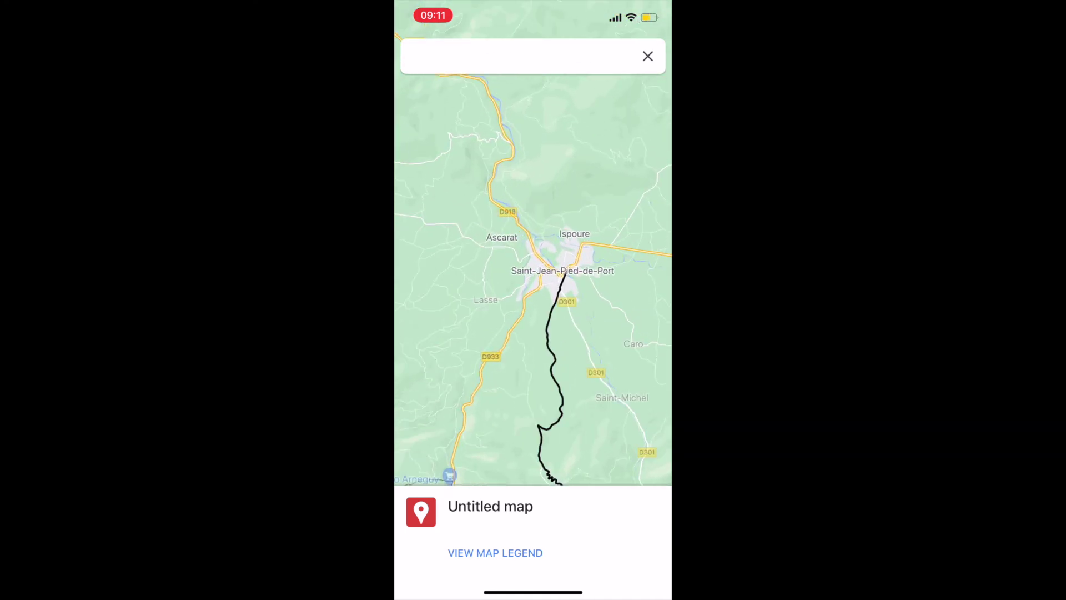
scroll(578, 290, "up", 3)
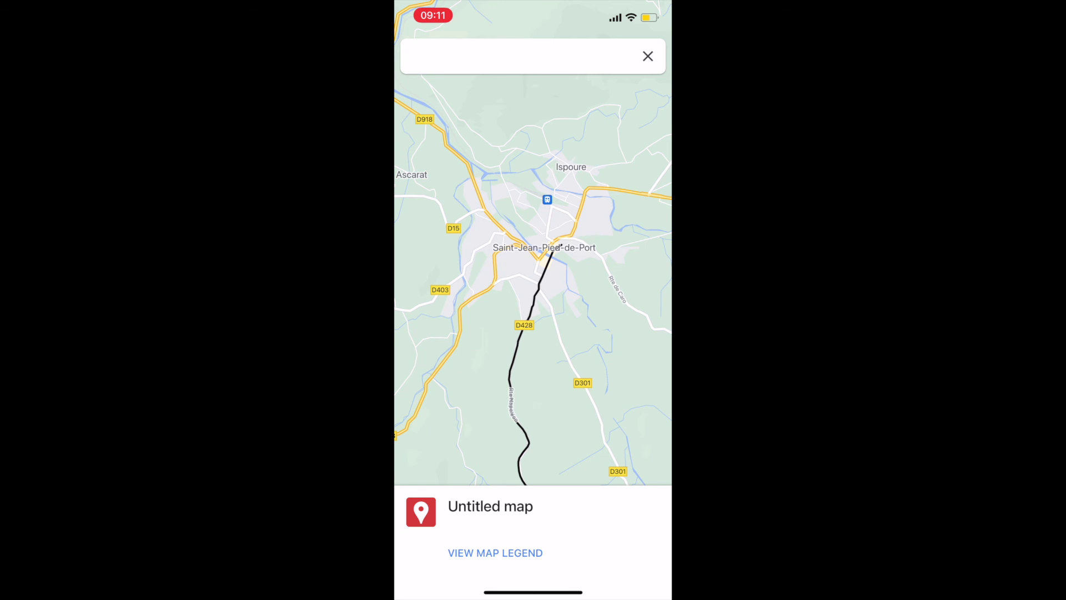
left_click_drag(533, 322, 535, 271)
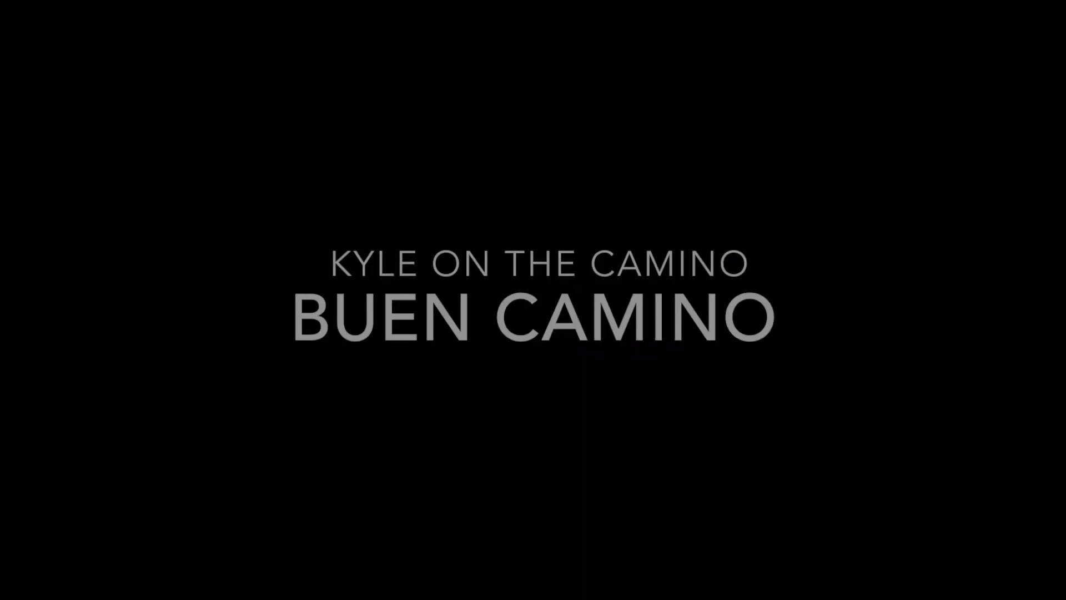